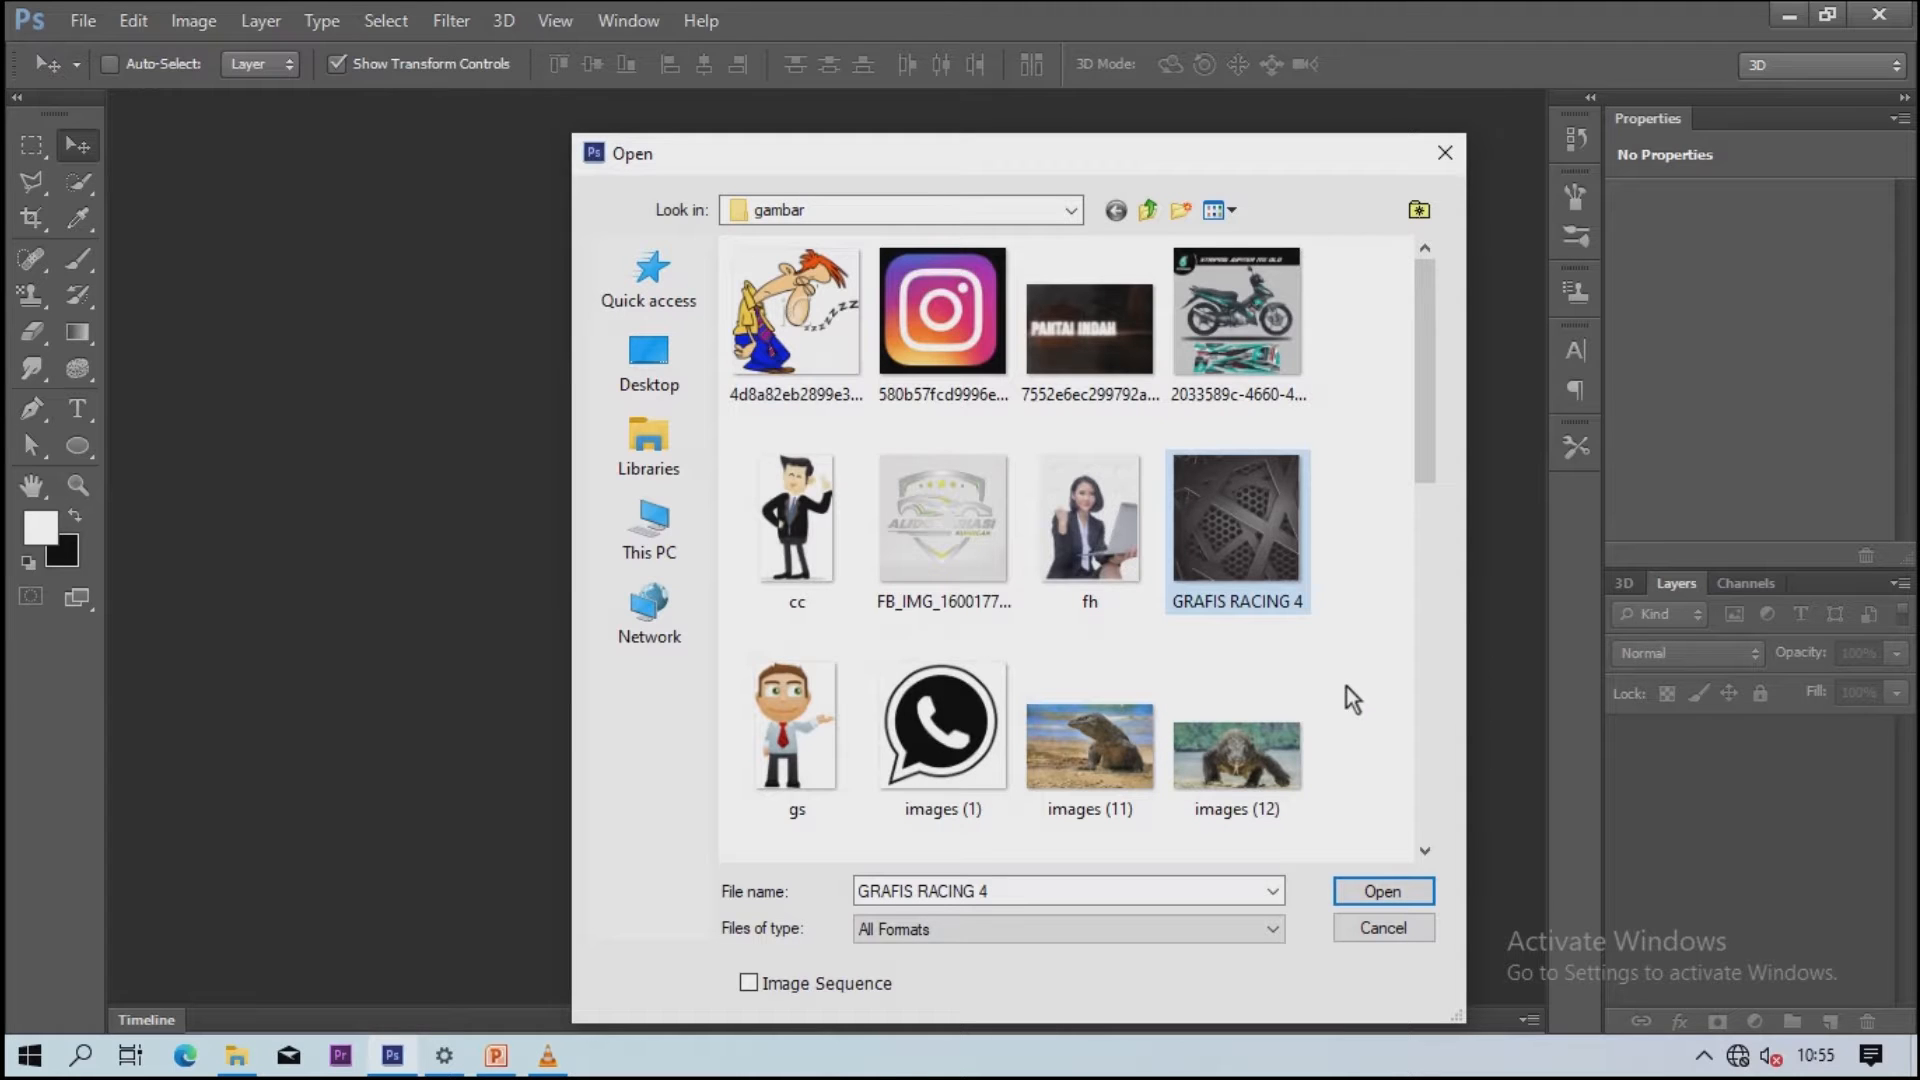
# Step: Open the GRAFIS RACING 4 image from the gambar folder
pyautogui.click(1357, 890)
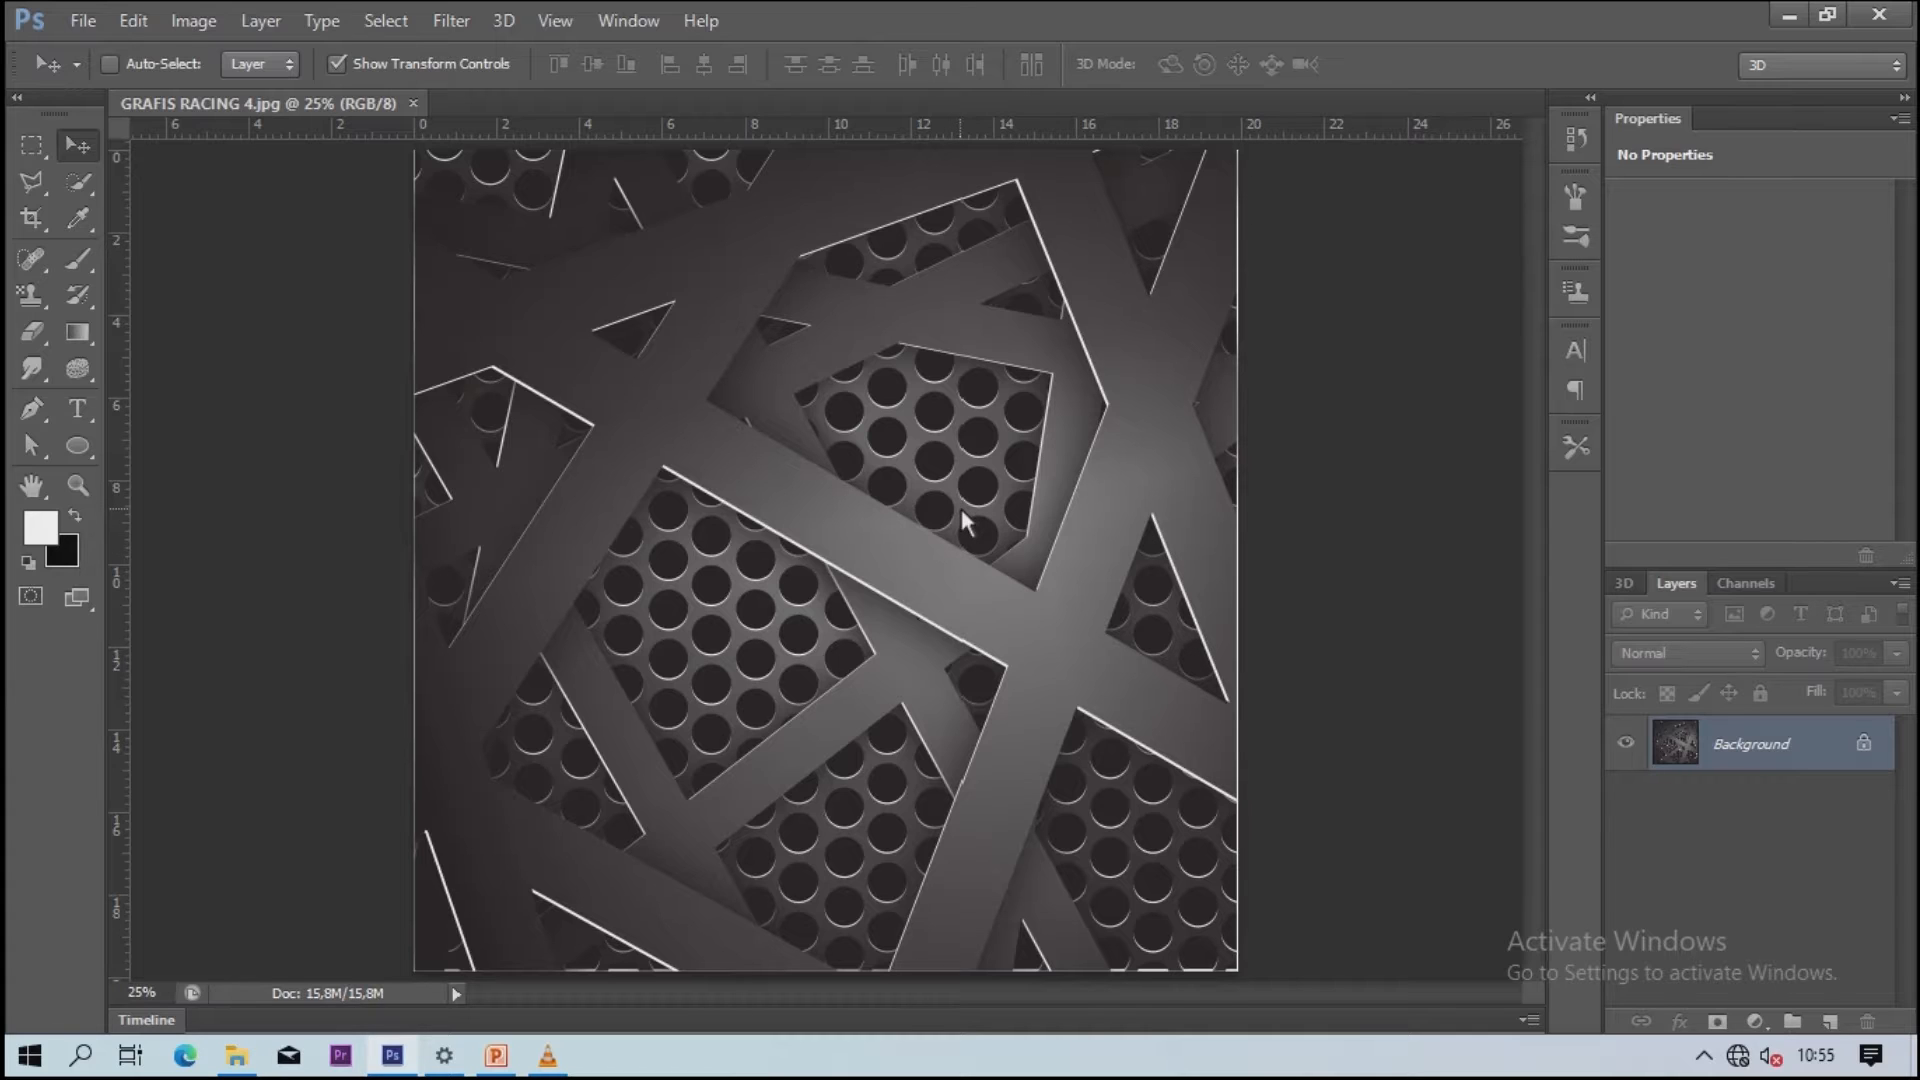
pyautogui.scroll(-1, 962, 508)
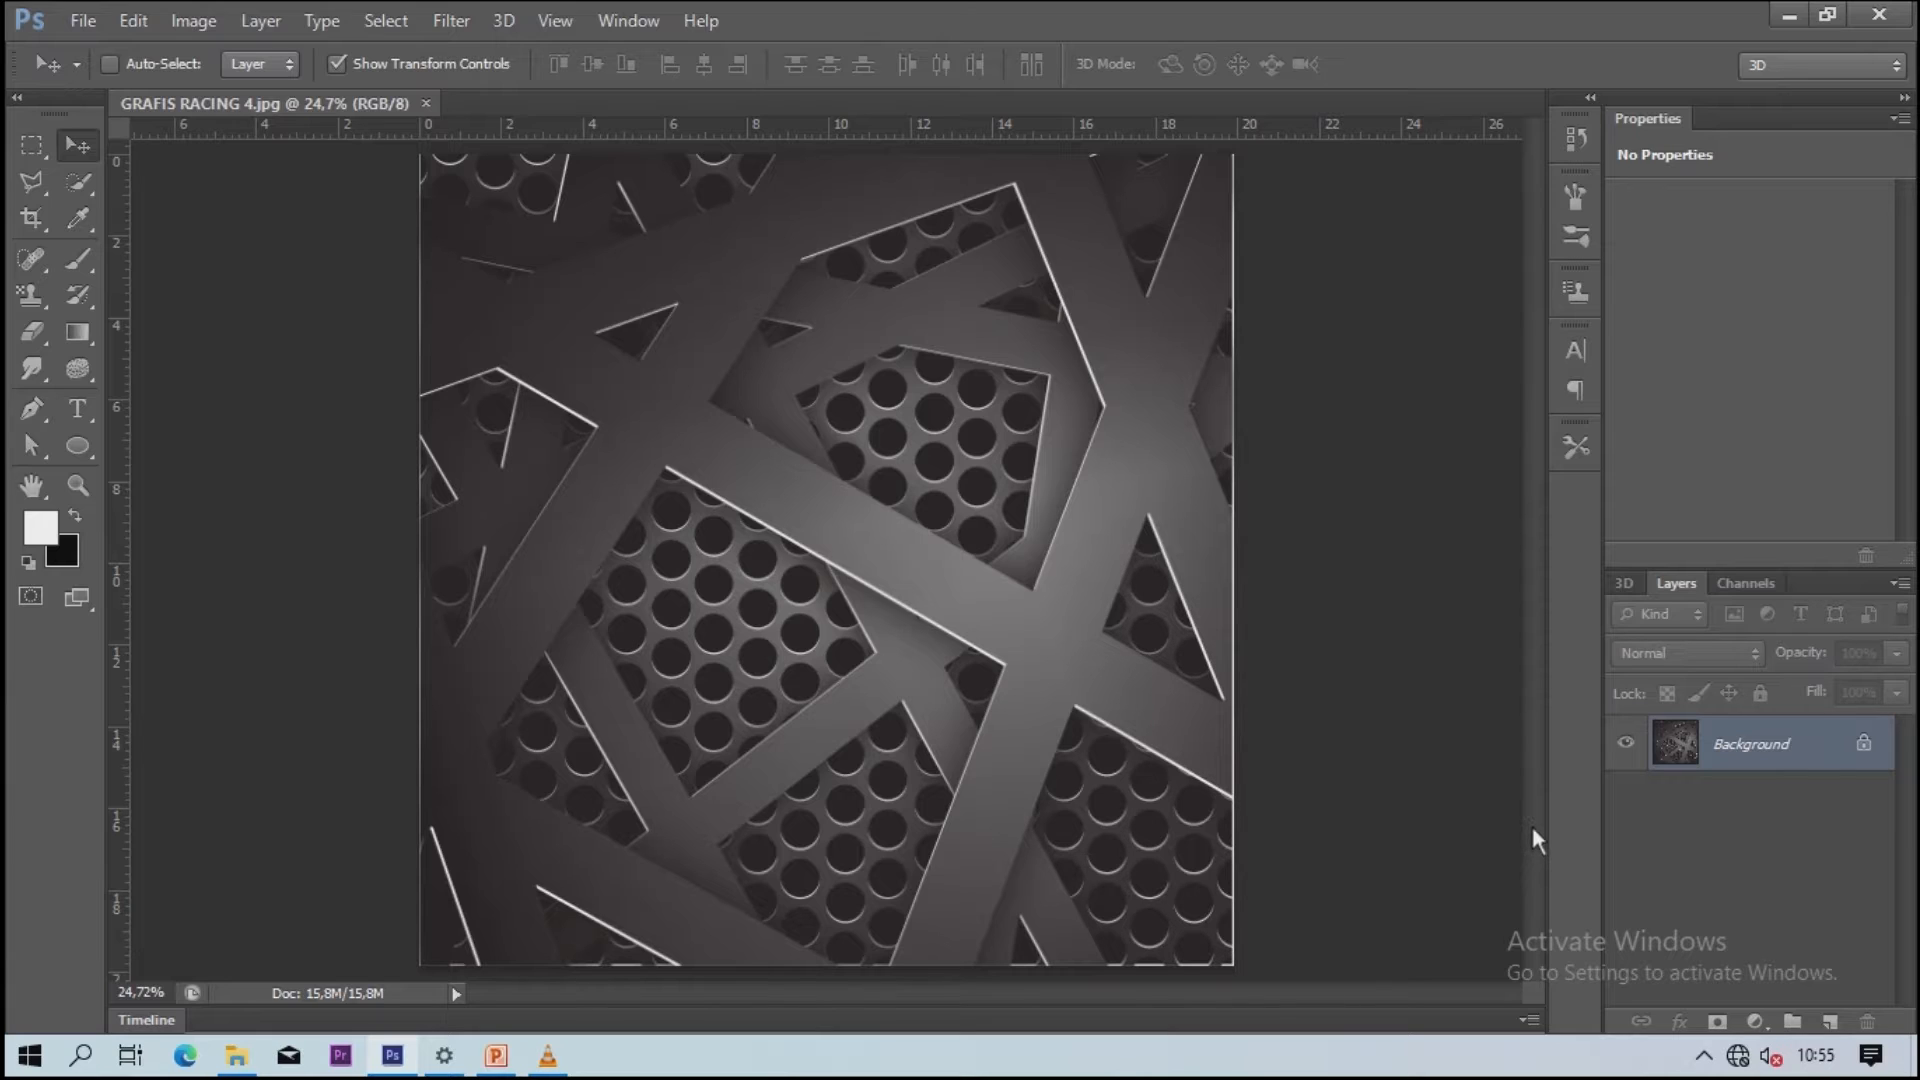
# Step: Add a horizontal text layer over the image reading "Graffity" on the first line and "Art" on the second
pyautogui.click(76, 412)
pyautogui.click(556, 398)
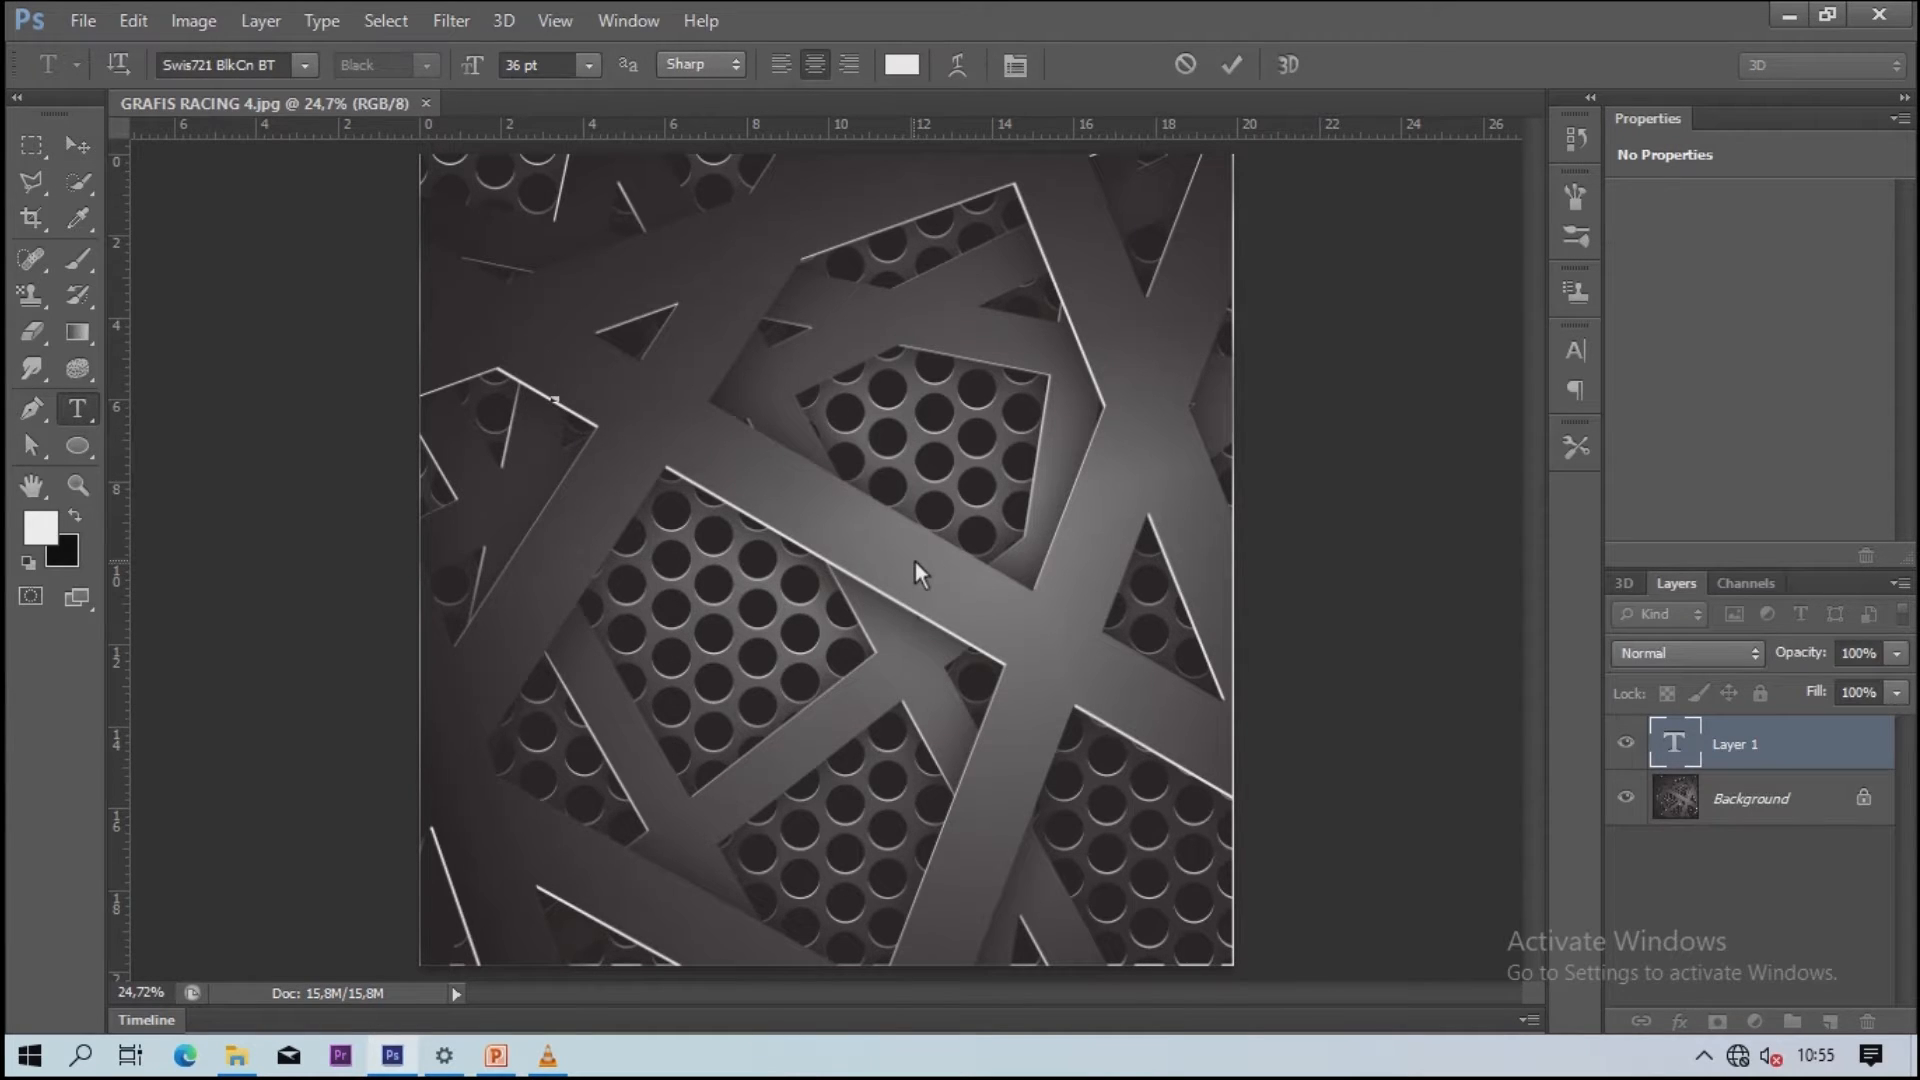
pyautogui.write('Graf')
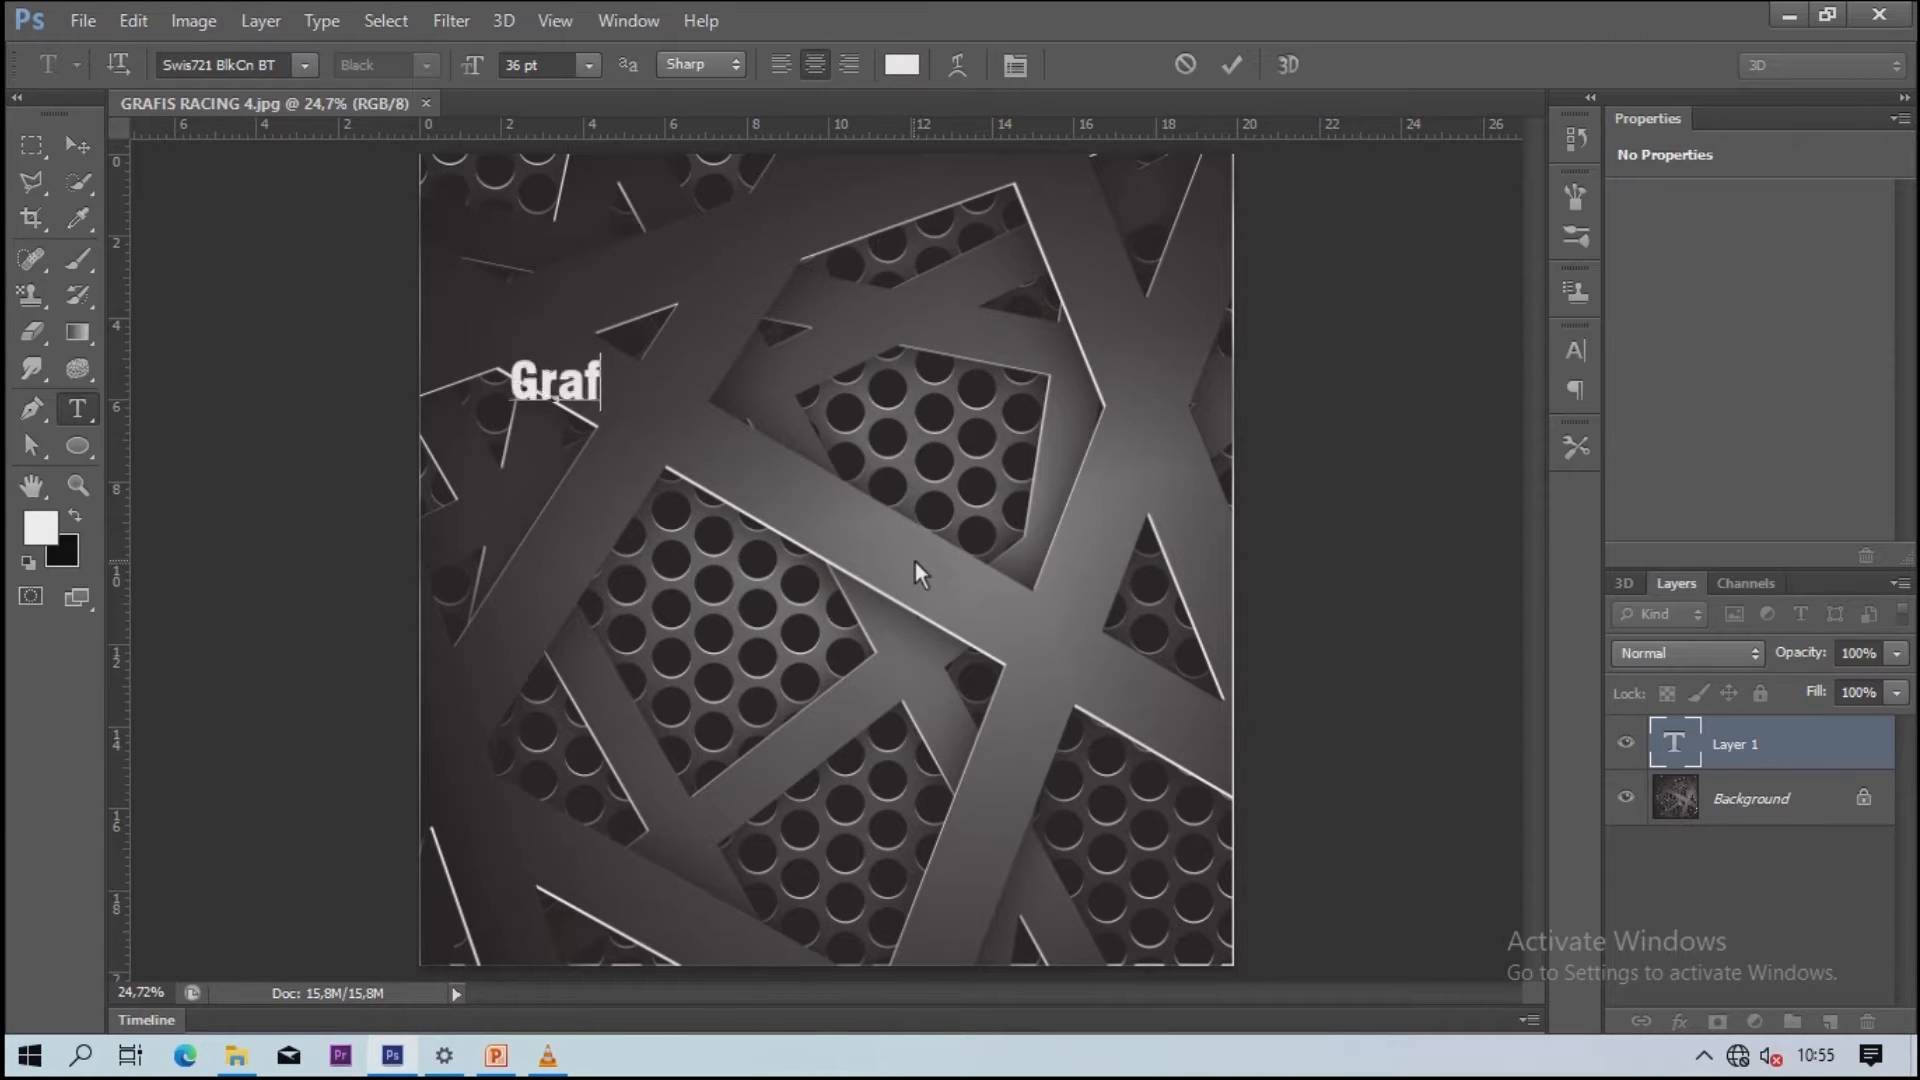
pyautogui.write('fity')
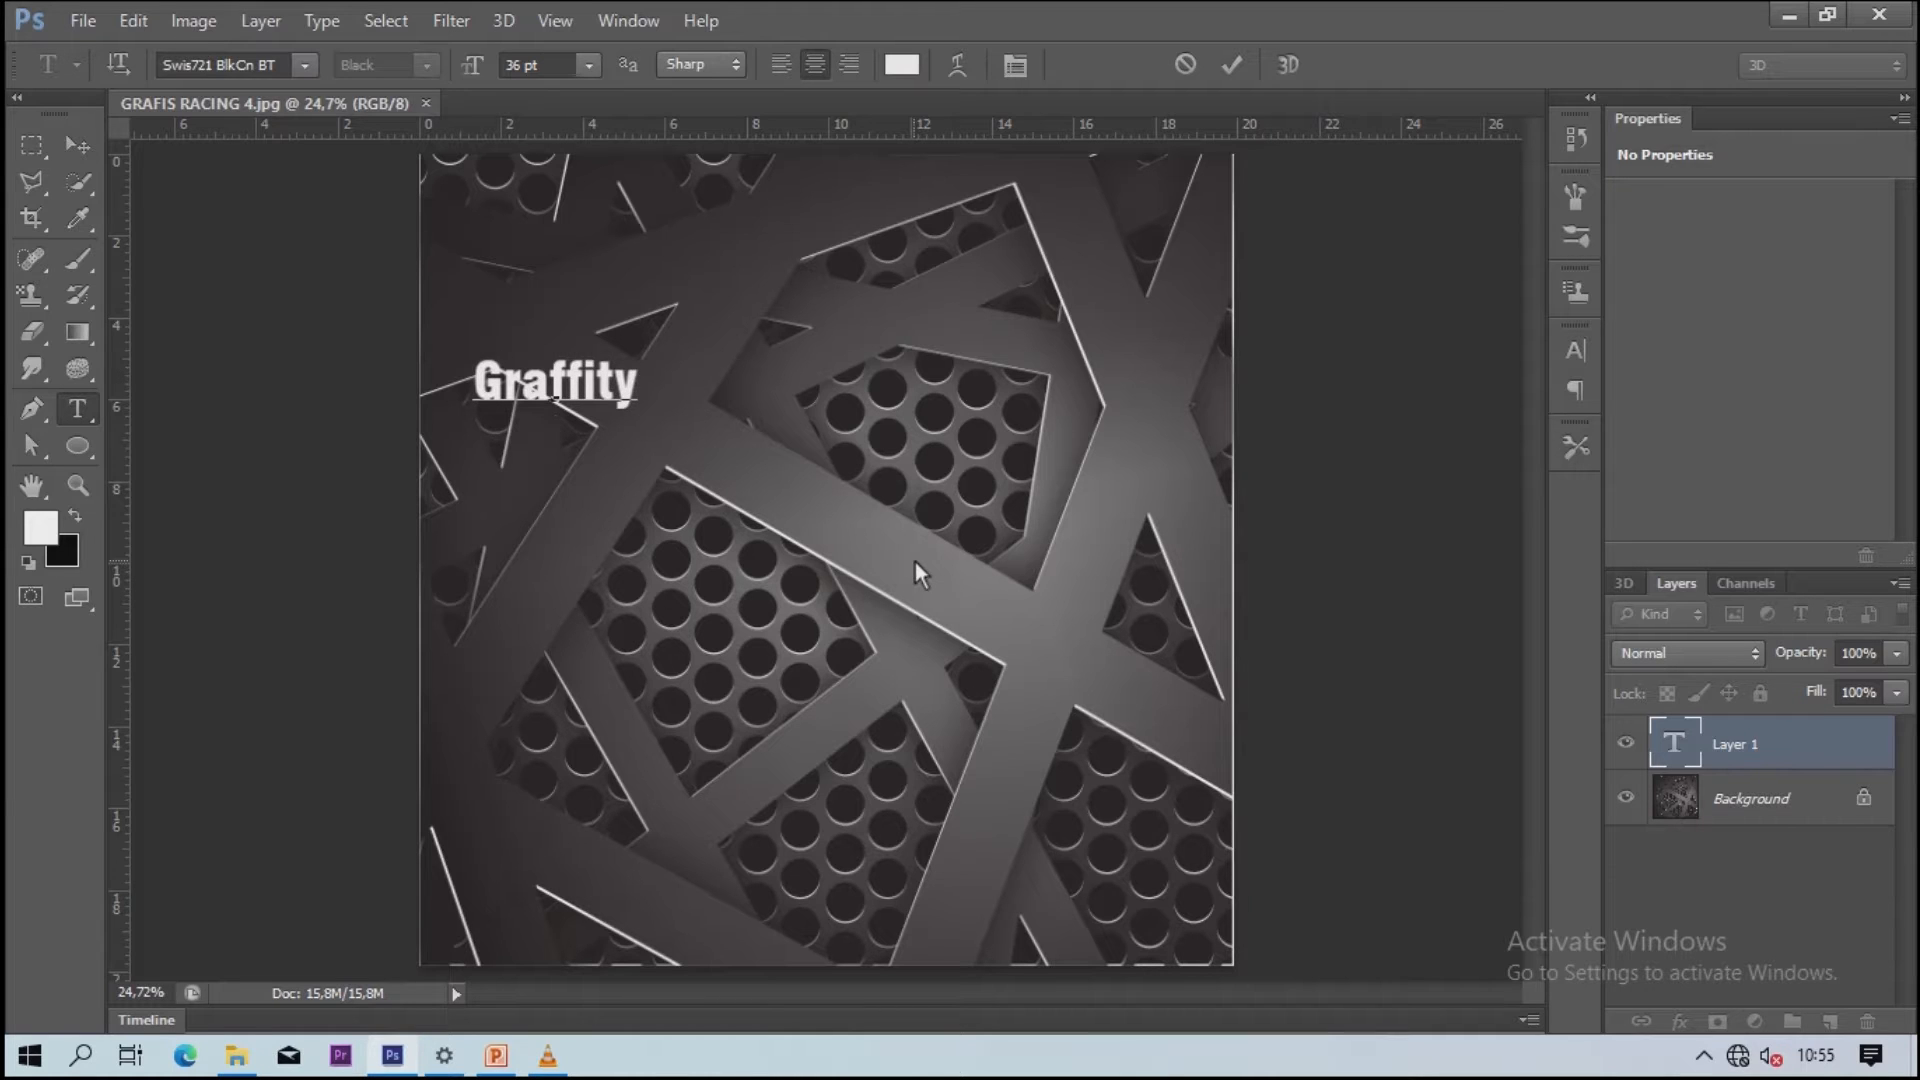
pyautogui.press('Return')
pyautogui.write('Art')
# Step: Enlarge the Graffity Art text to about two thirds of the image width, centre it roughly over the image and apply the transform
pyautogui.click(79, 142)
pyautogui.moveTo(632, 456); pyautogui.dragTo(1118, 752)
pyautogui.moveTo(920, 684); pyautogui.dragTo(943, 661)
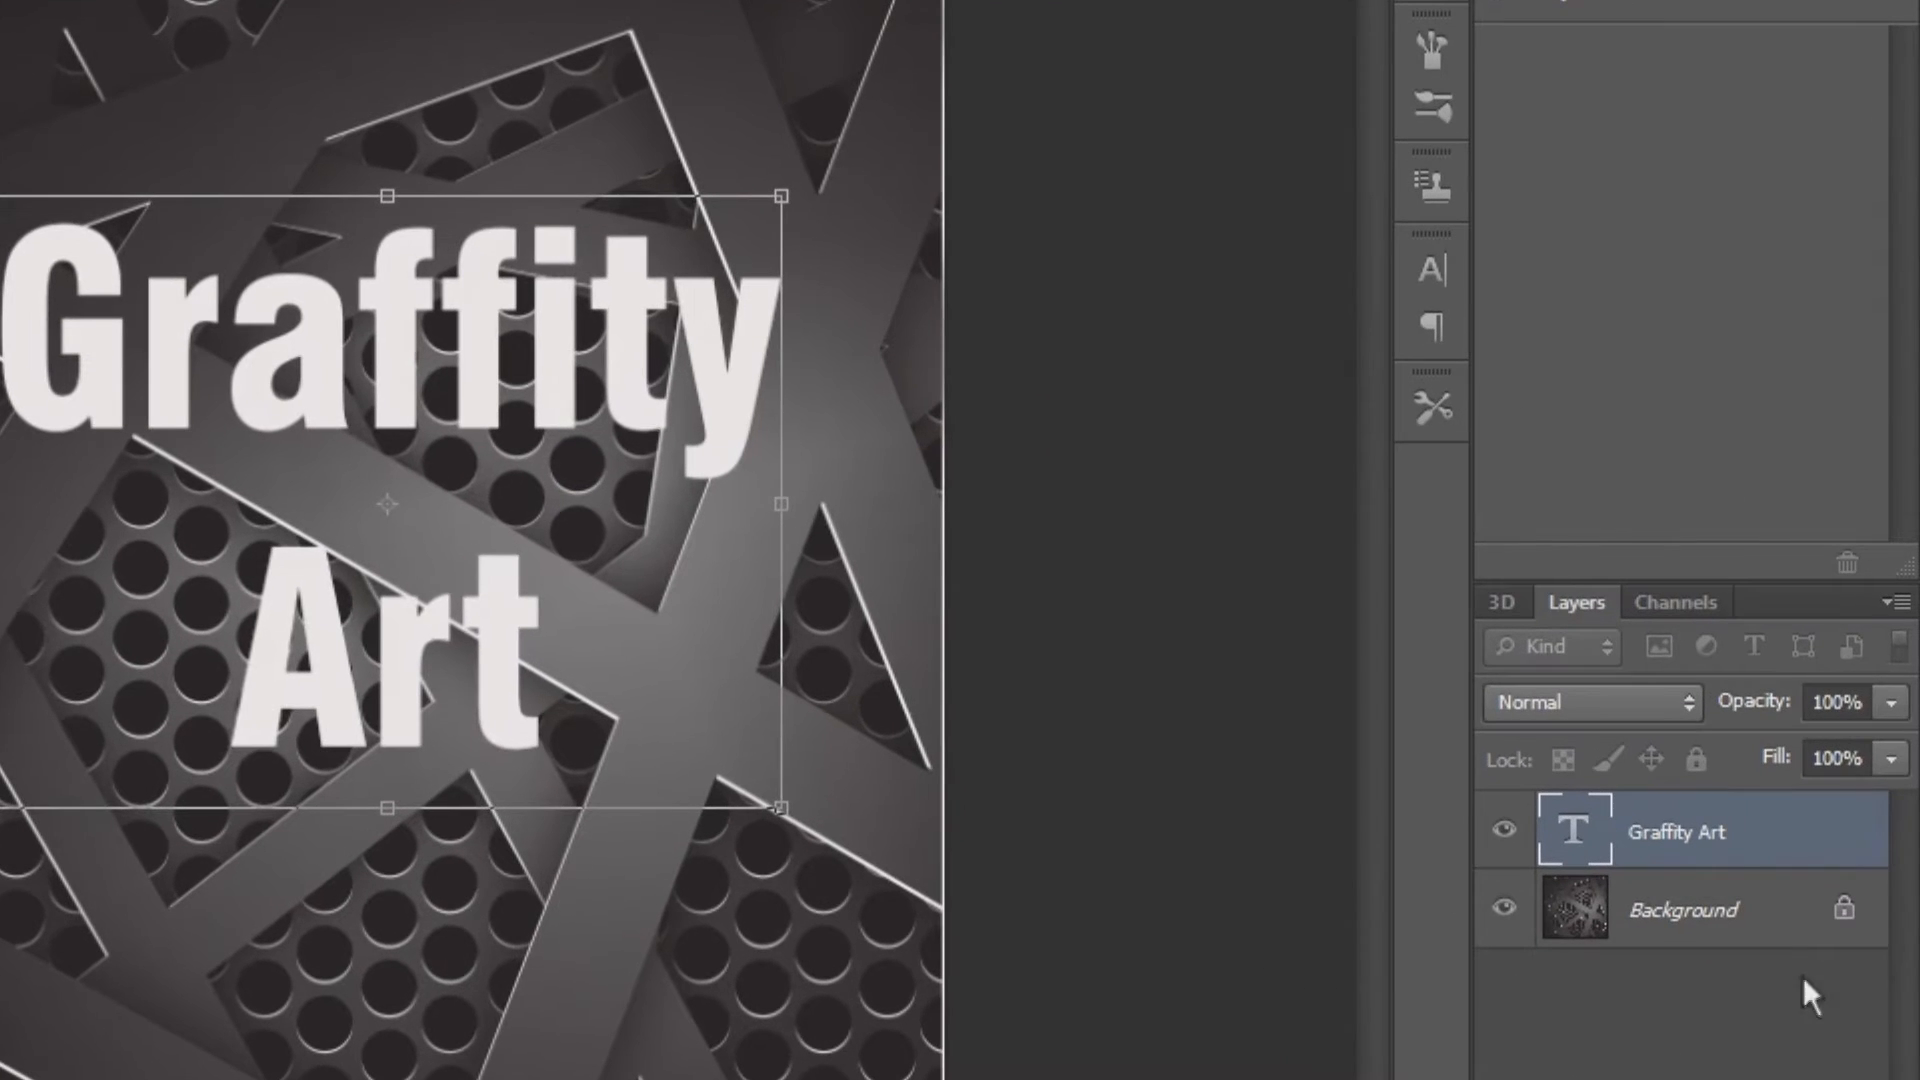
pyautogui.press('Return')
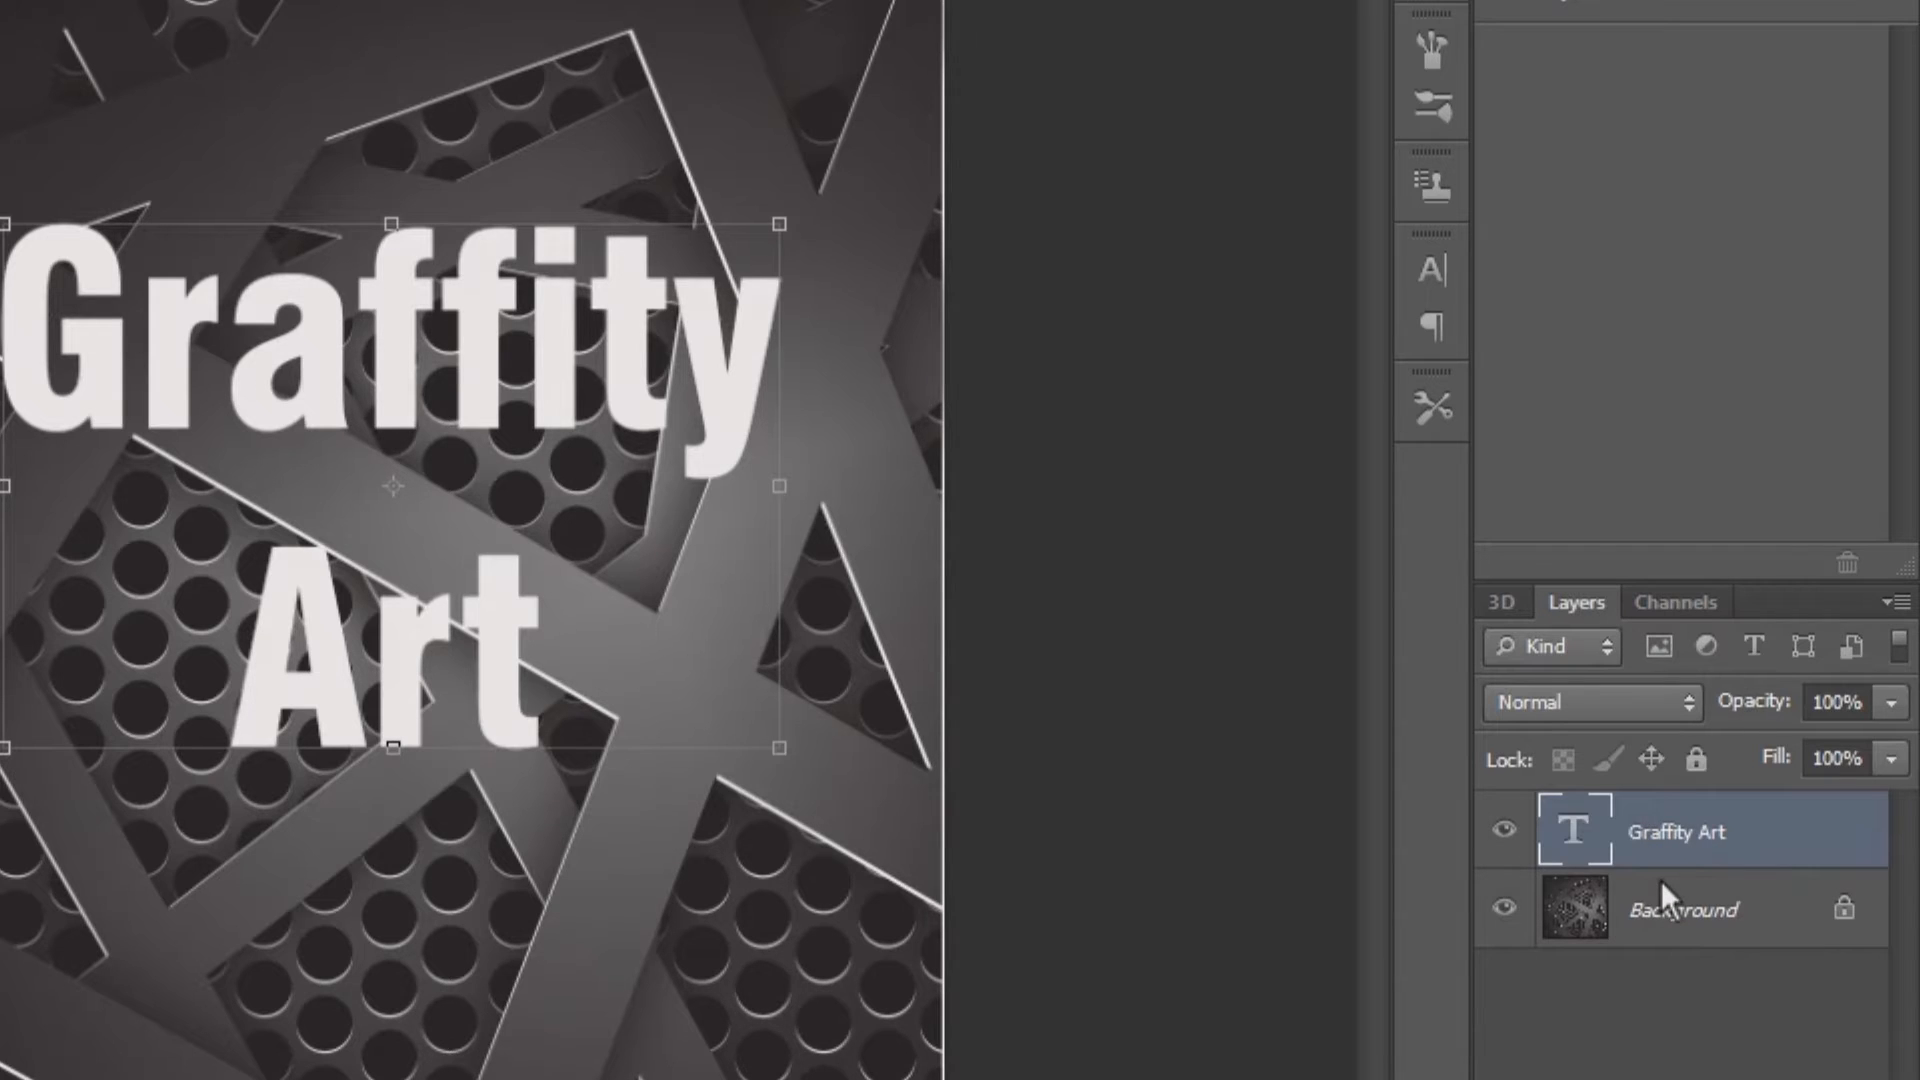
# Step: Duplicate the Background layer as Background copy and hide the original Background
pyautogui.click(1660, 922)
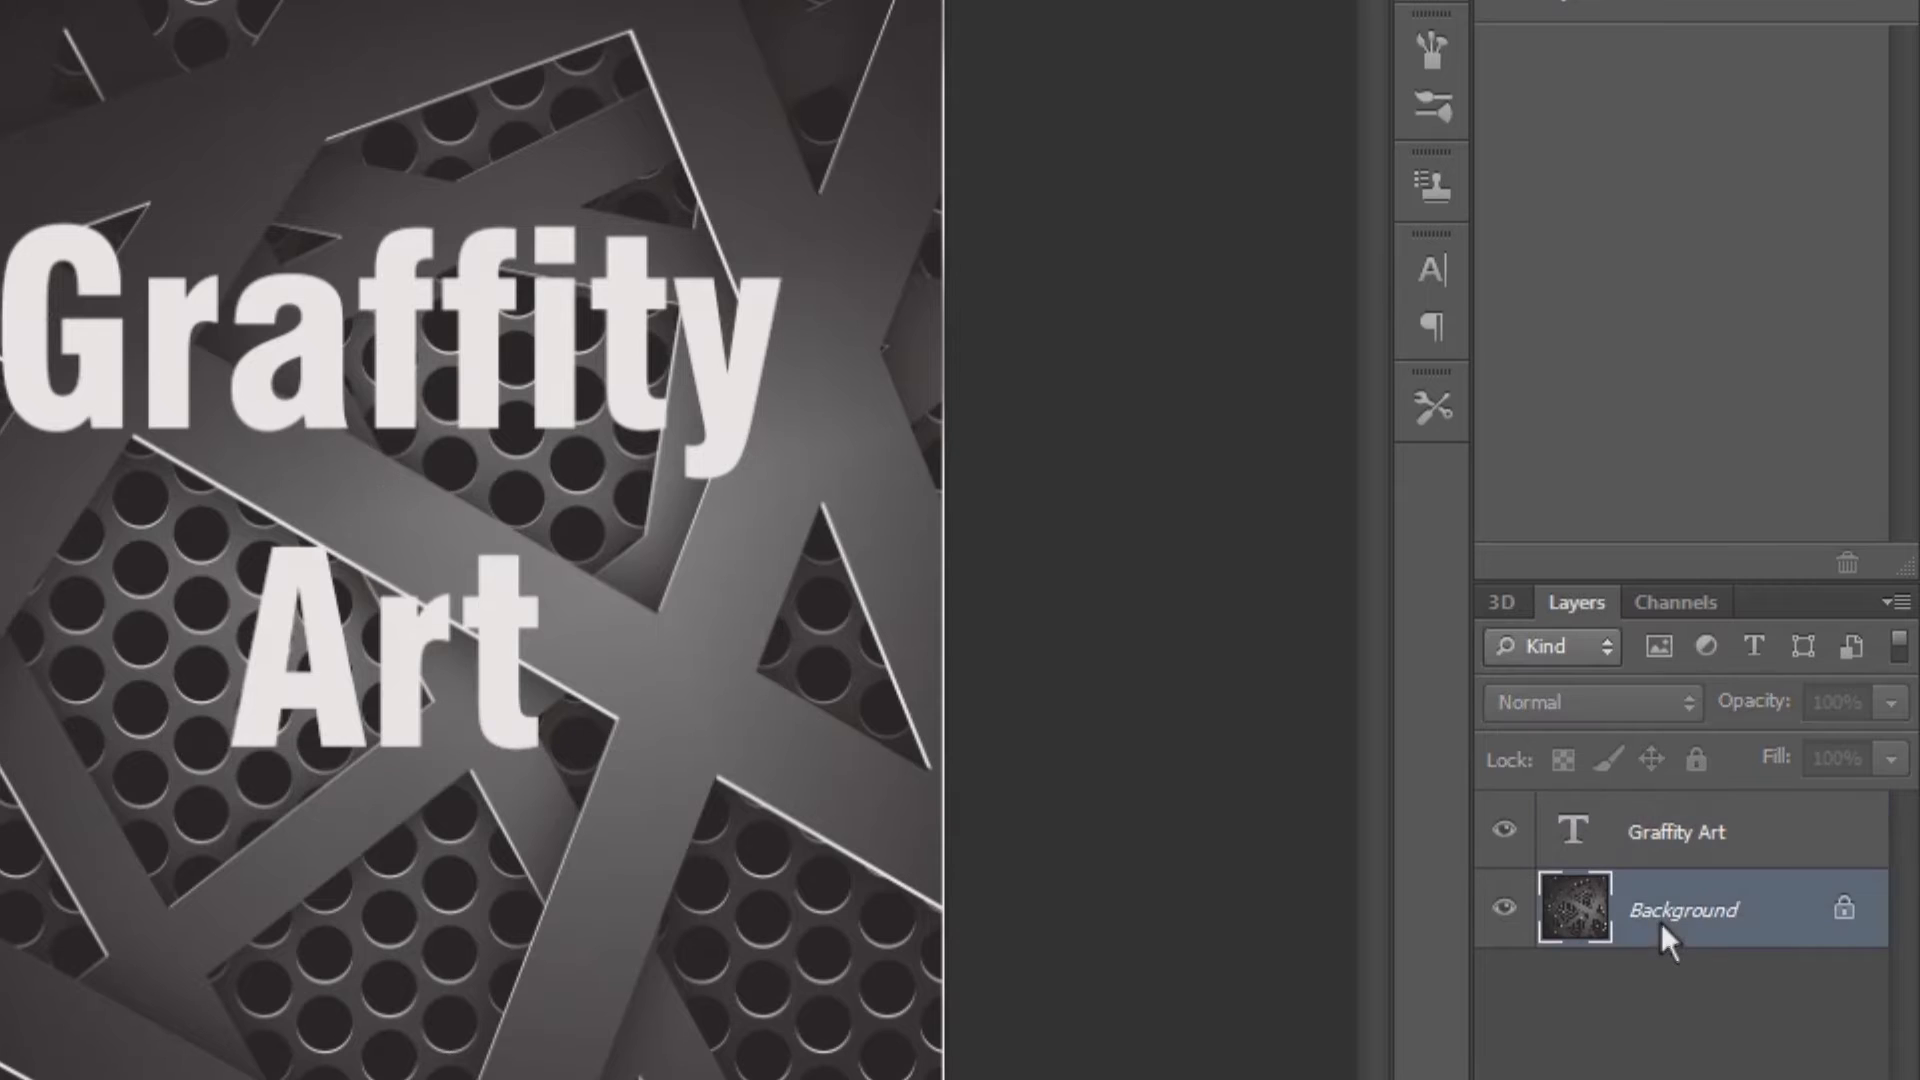
pyautogui.rightClick(1690, 912)
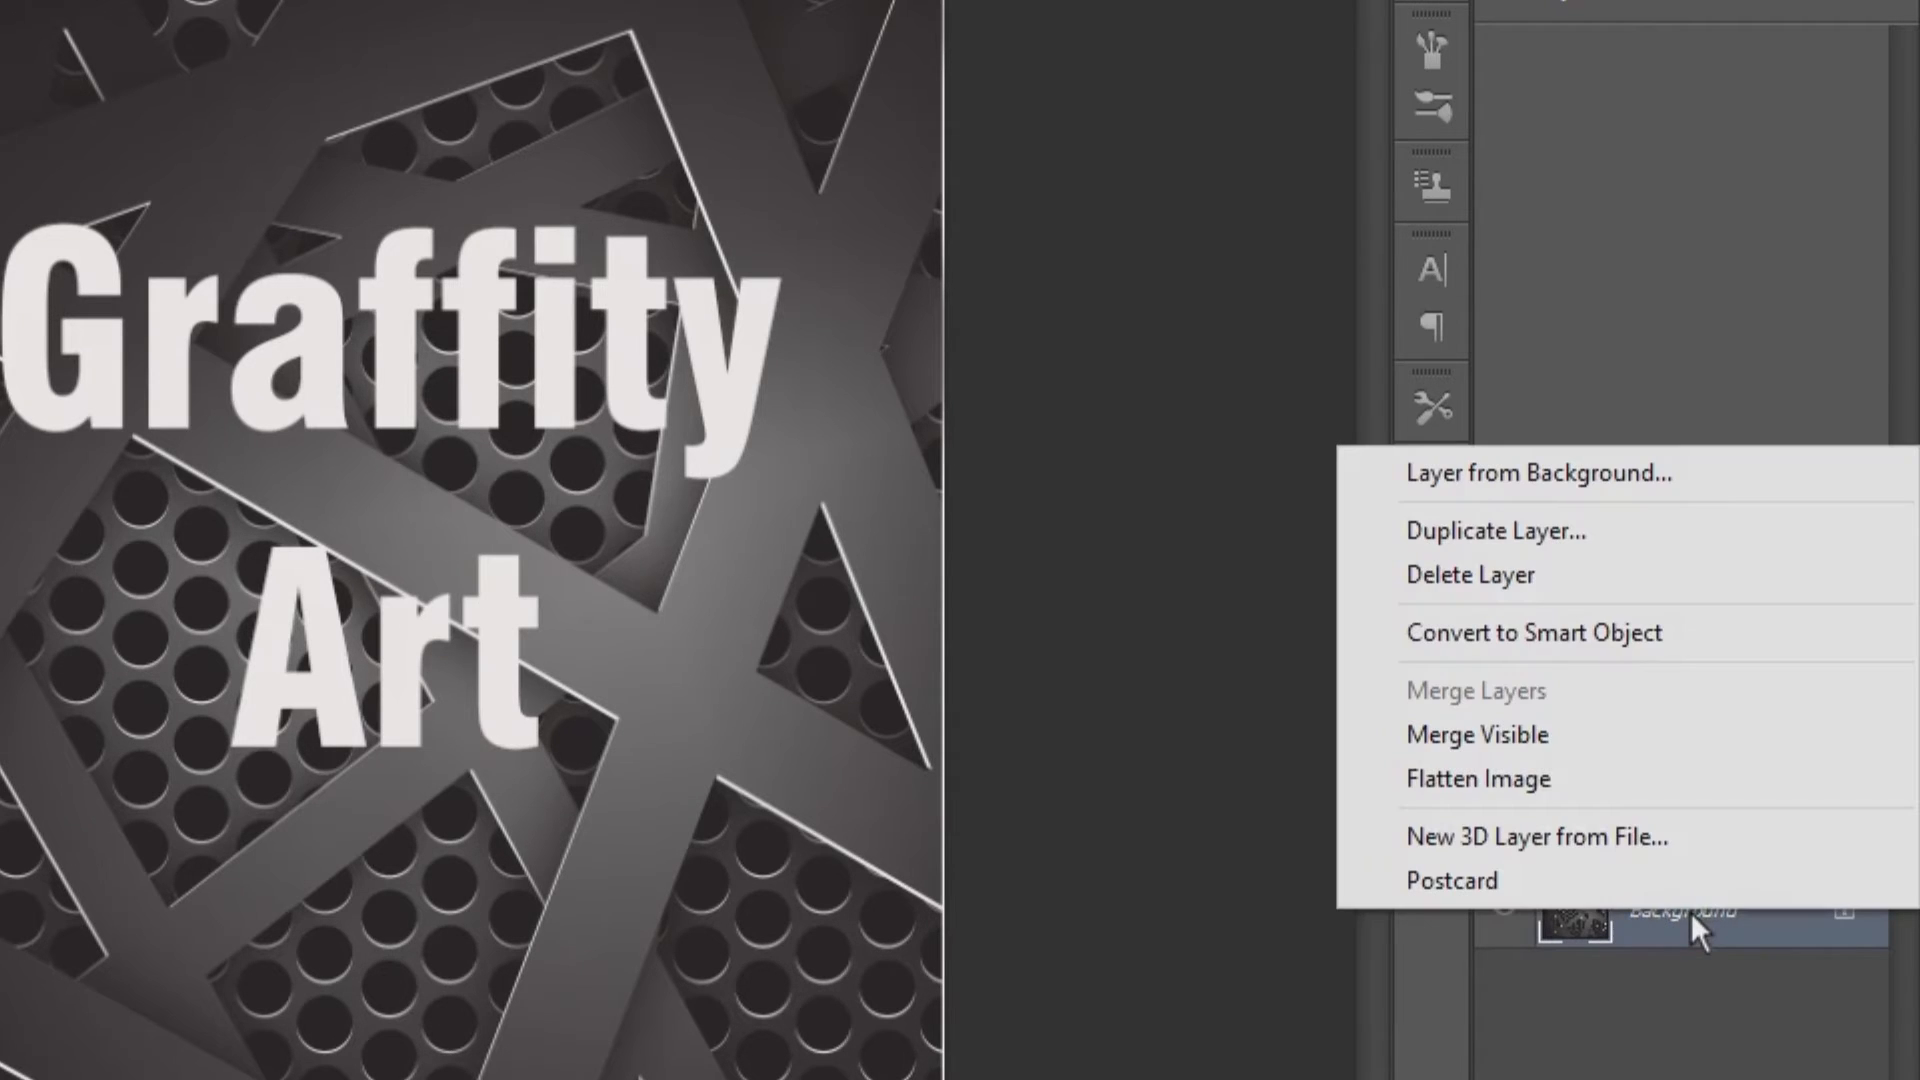
pyautogui.click(1546, 532)
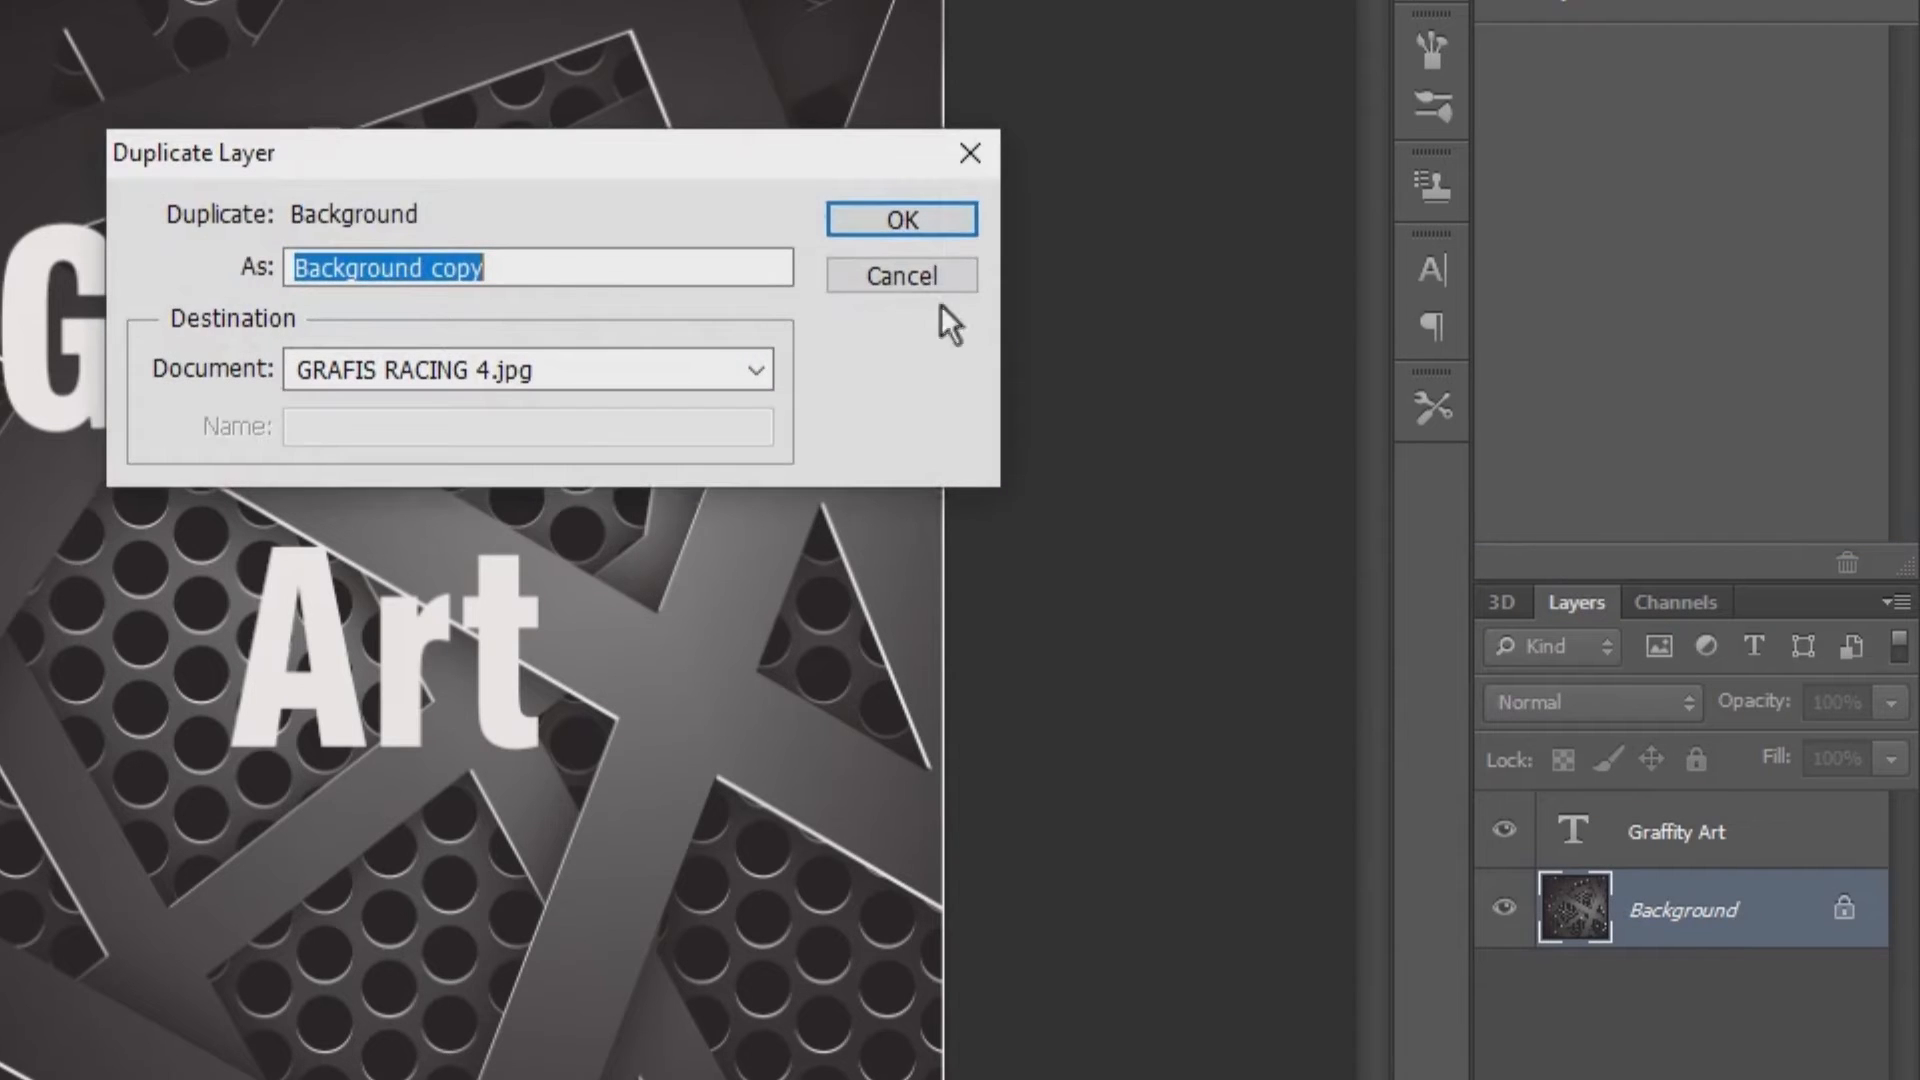
pyautogui.click(902, 222)
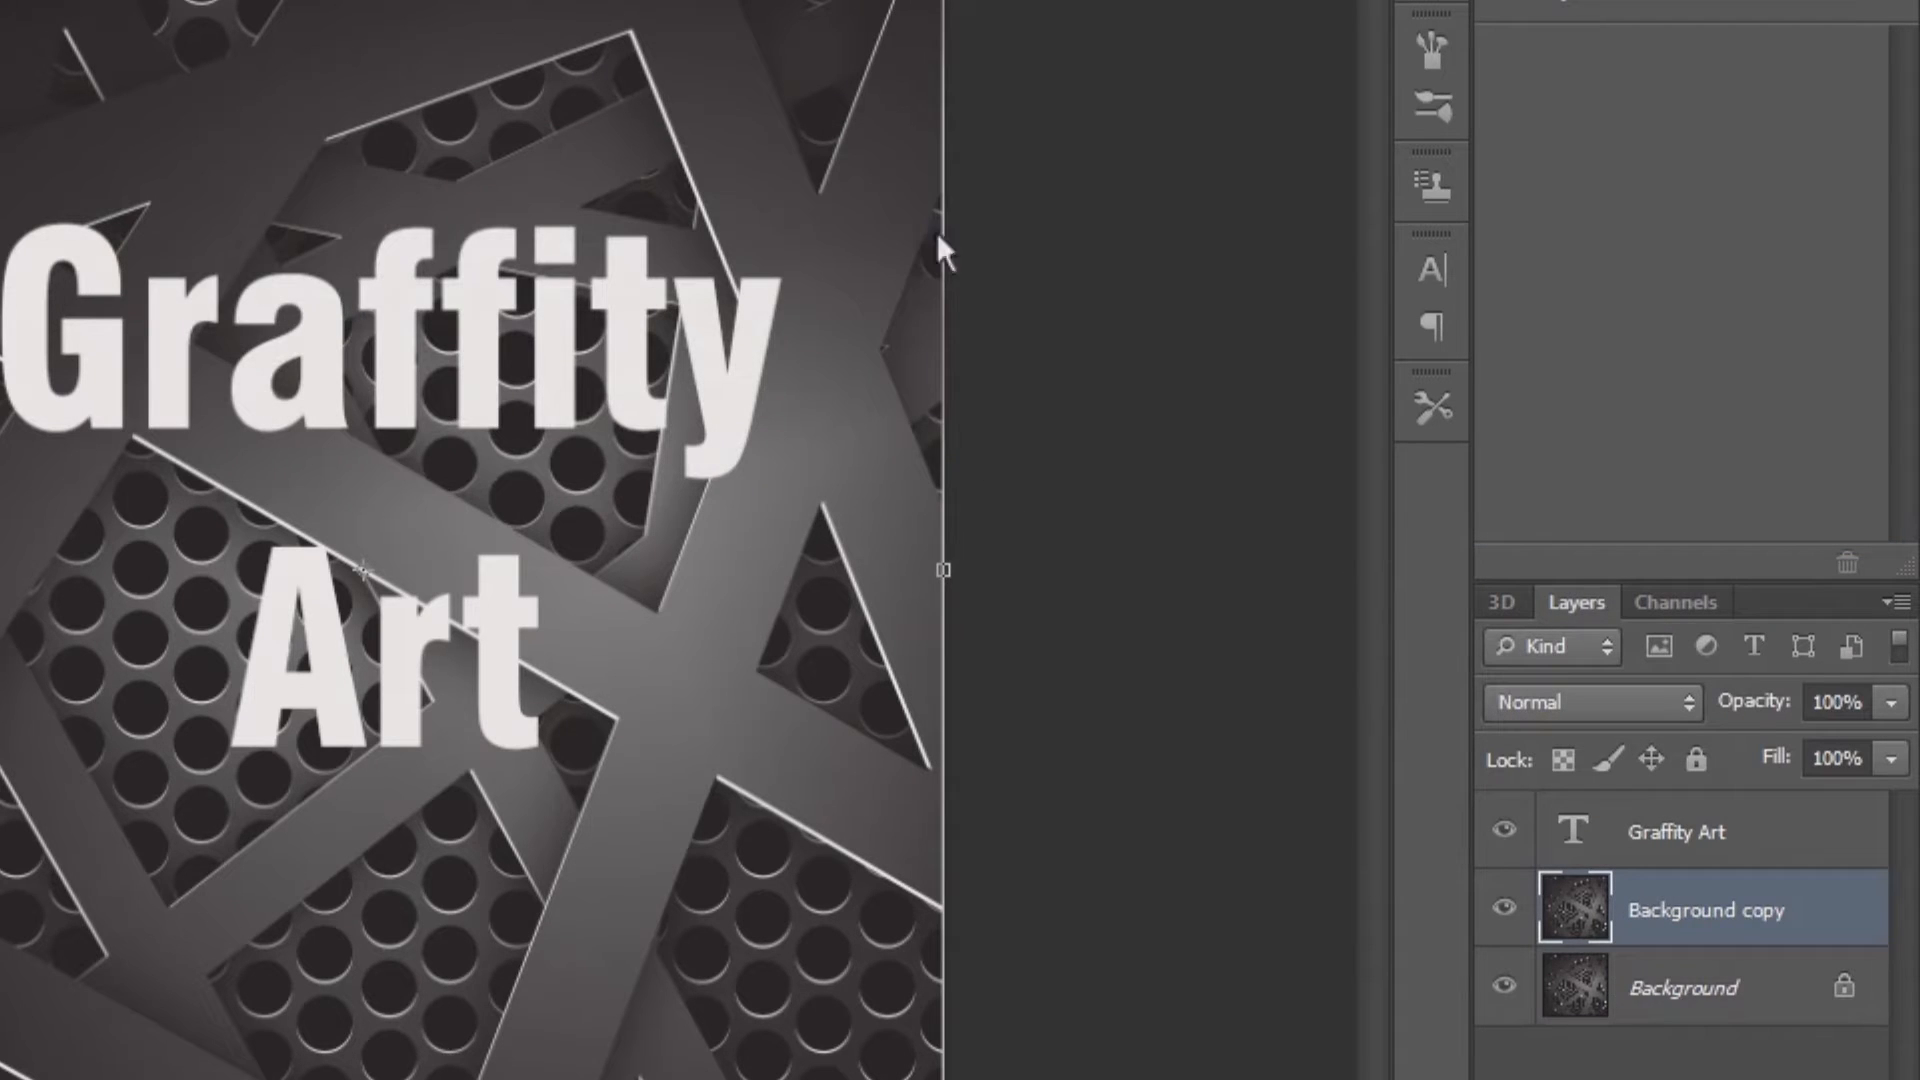
pyautogui.click(1499, 985)
# Step: Add a layer mask to the Background copy layer
pyautogui.rightClick(1658, 890)
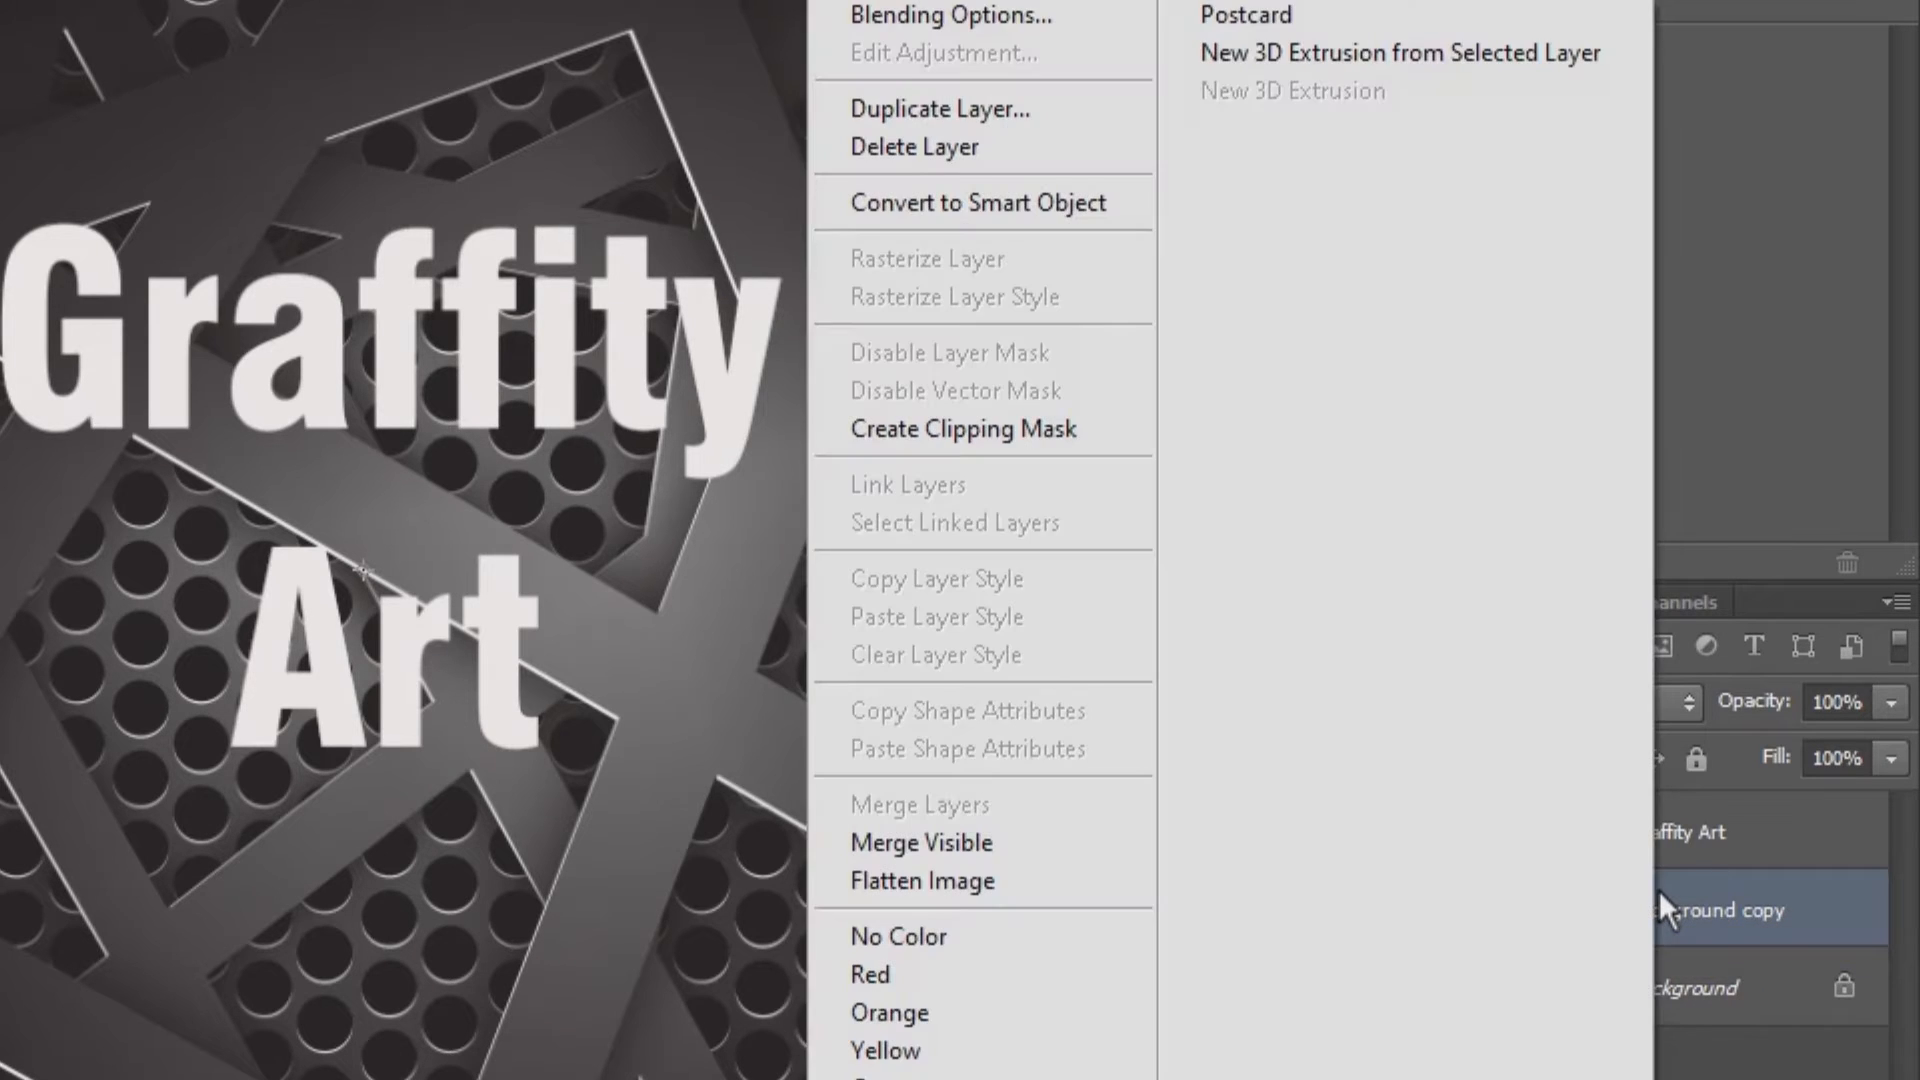
pyautogui.click(1765, 896)
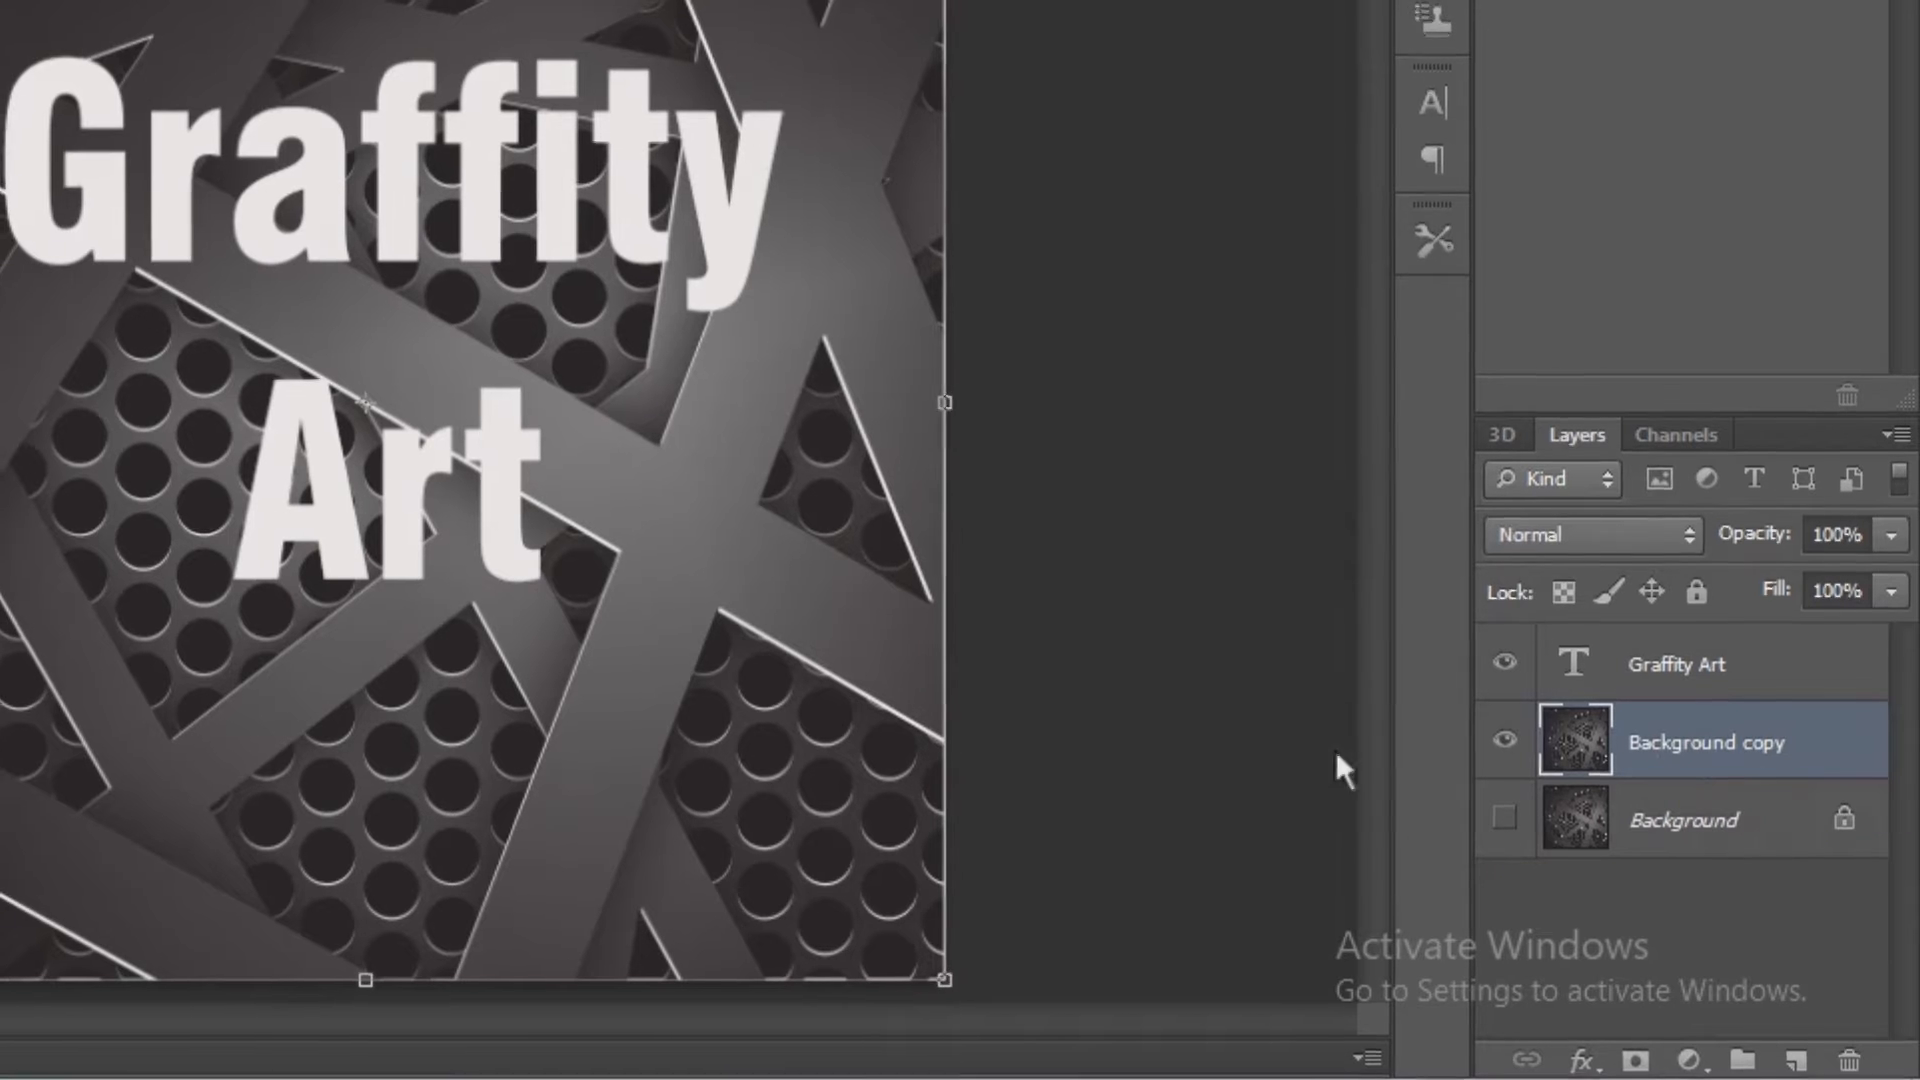
pyautogui.click(1660, 1052)
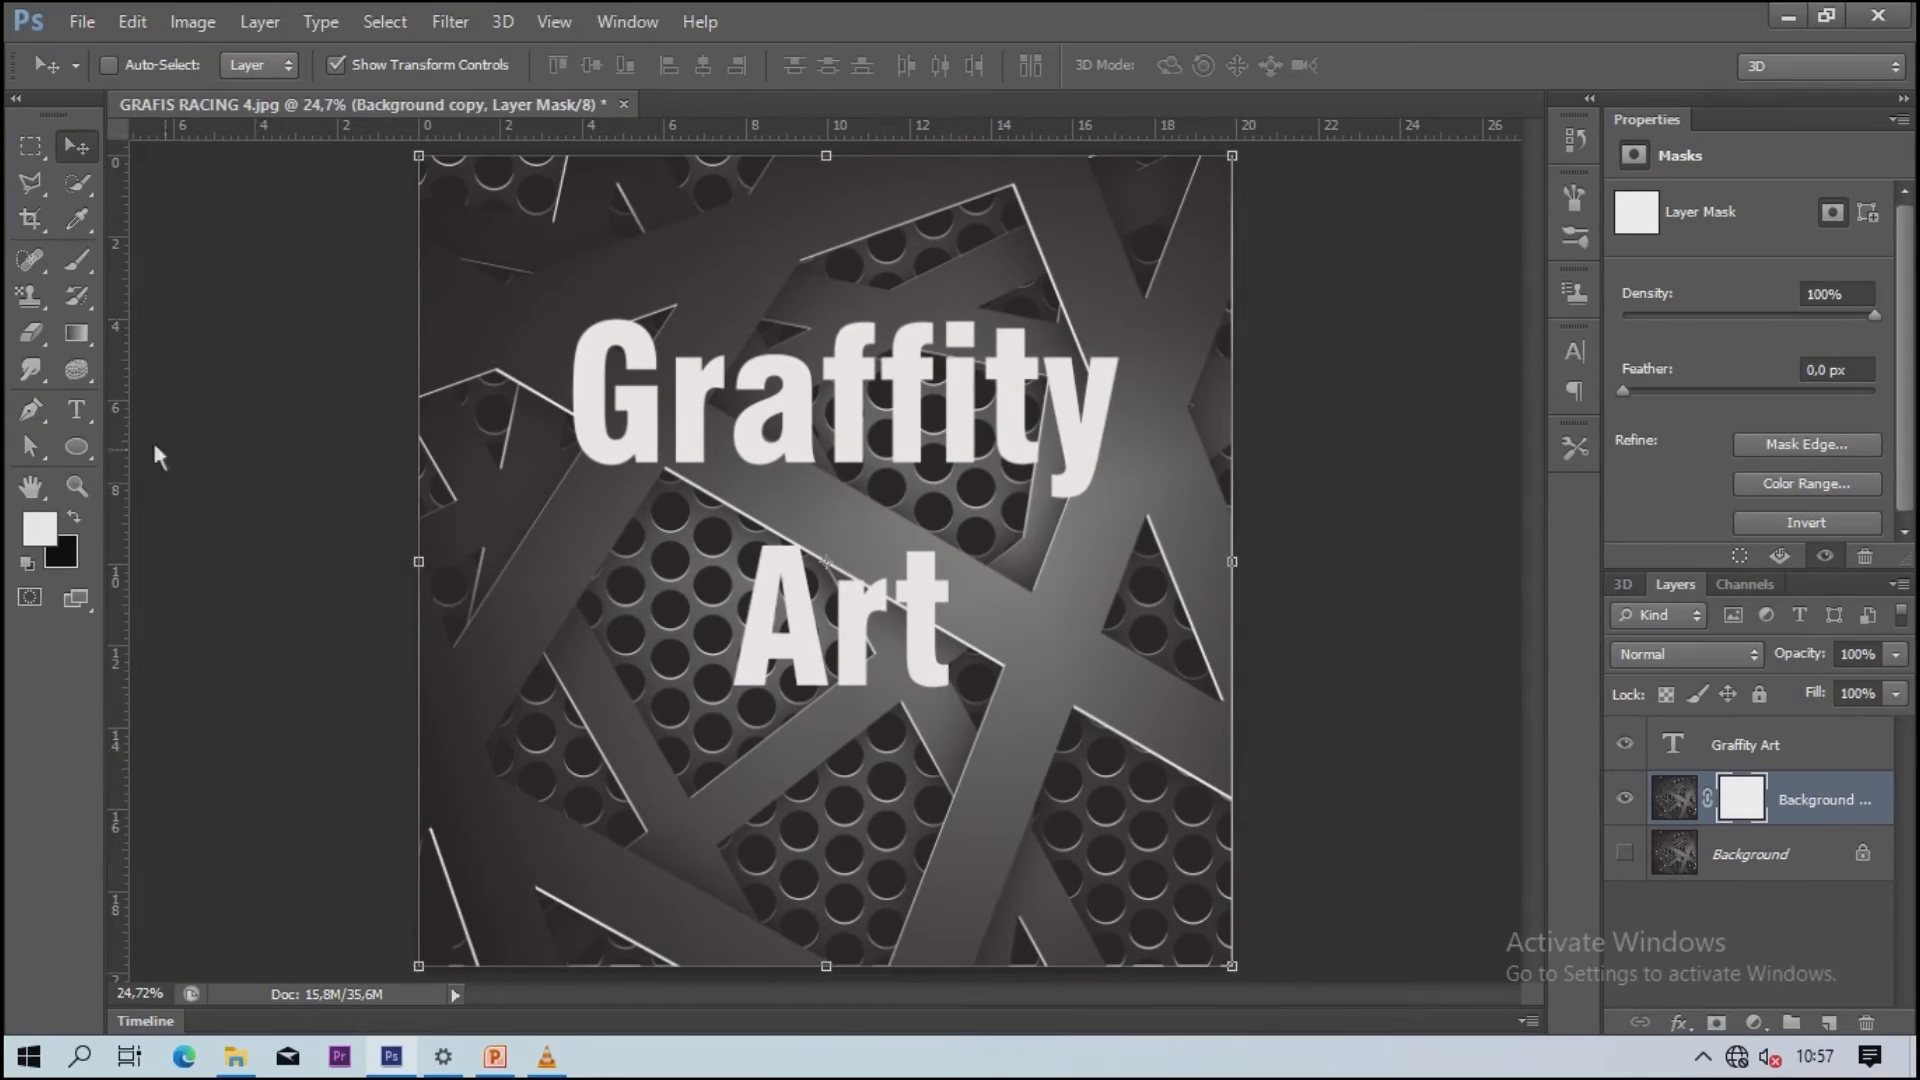
# Step: Paint the whole Background copy mask black with a 1300 px brush so that the layer is completely hidden
pyautogui.click(82, 260)
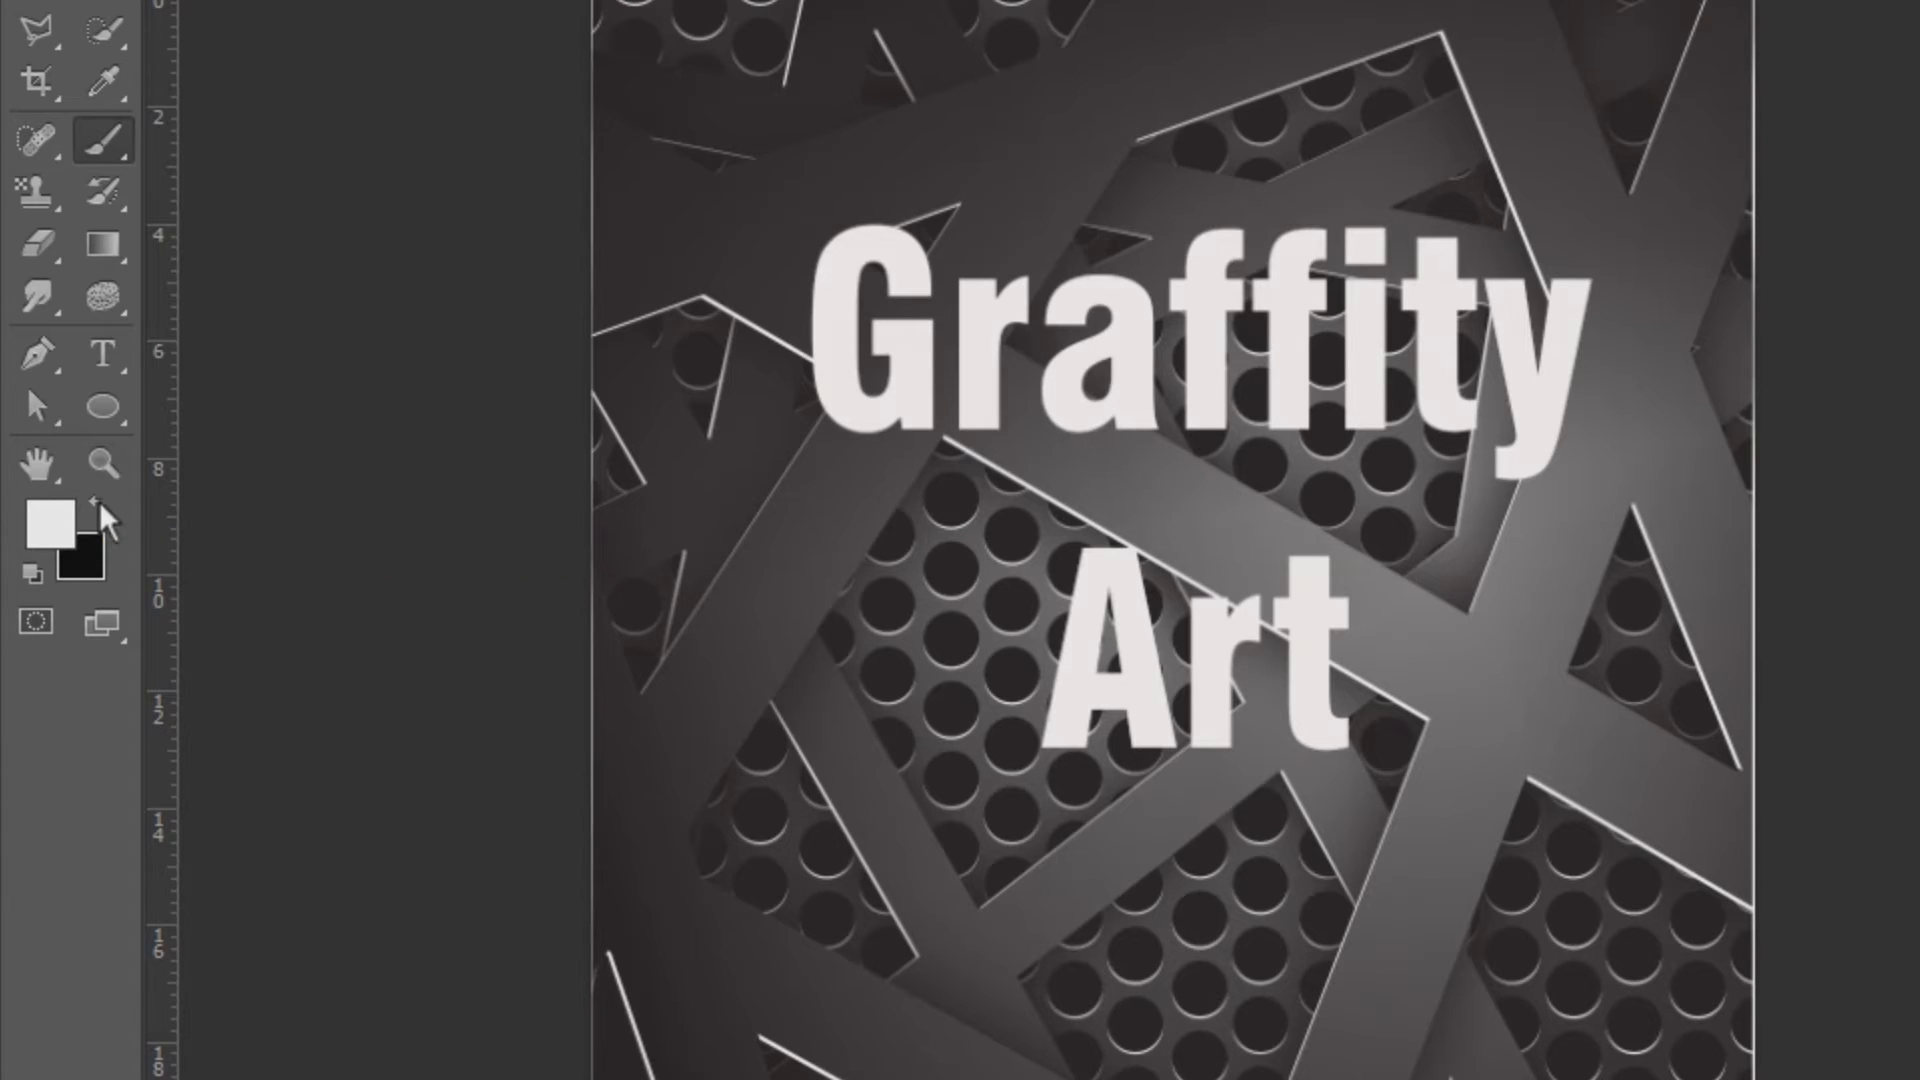
pyautogui.click(99, 503)
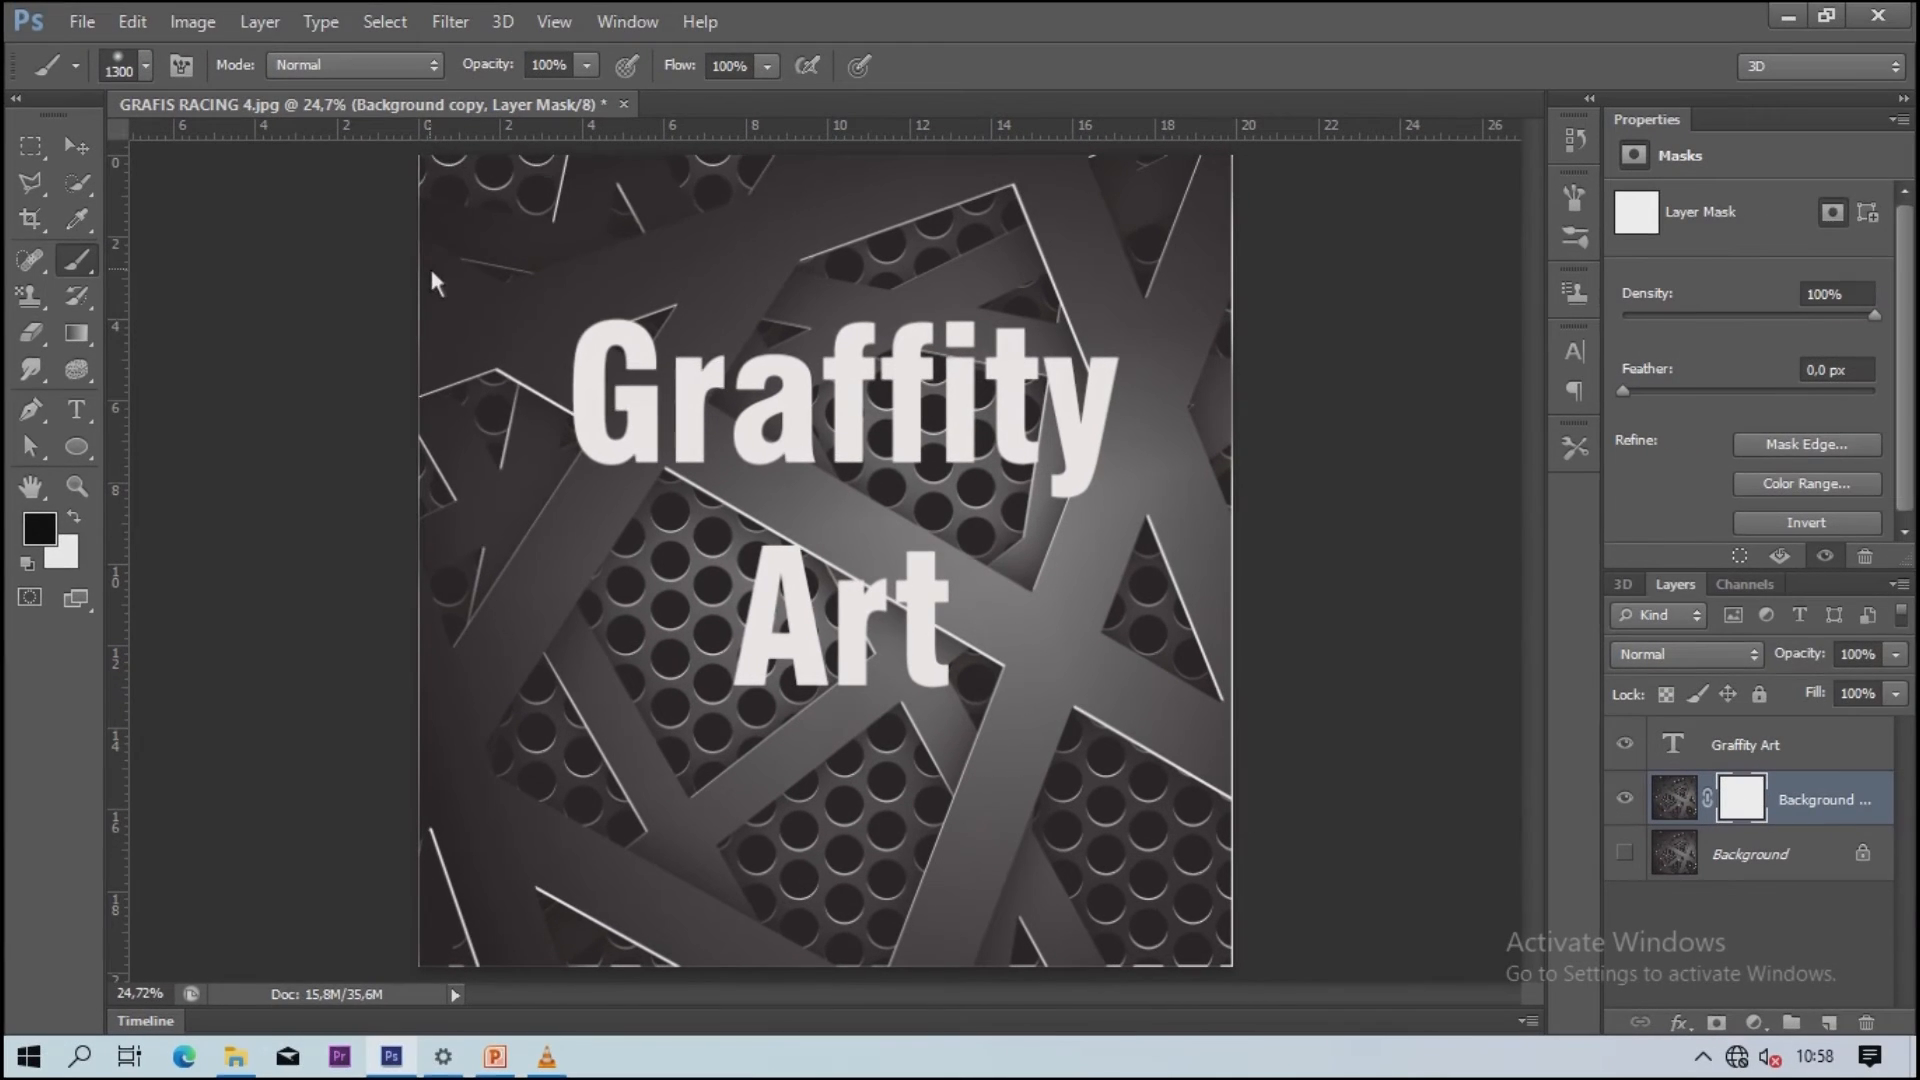
pyautogui.moveTo(462, 250)
pyautogui.mouseDown()
pyautogui.moveTo(1067, 292)
pyautogui.moveTo(1185, 312)
pyautogui.moveTo(1207, 374)
pyautogui.moveTo(1017, 444)
pyautogui.moveTo(597, 511)
pyautogui.moveTo(395, 603)
pyautogui.moveTo(441, 728)
pyautogui.moveTo(1137, 766)
pyautogui.moveTo(1316, 838)
pyautogui.moveTo(987, 911)
pyautogui.moveTo(364, 912)
pyautogui.moveTo(325, 608)
pyautogui.moveTo(410, 301)
pyautogui.moveTo(772, 271)
pyautogui.moveTo(1246, 278)
pyautogui.moveTo(1296, 532)
pyautogui.moveTo(1045, 907)
pyautogui.mouseUp()
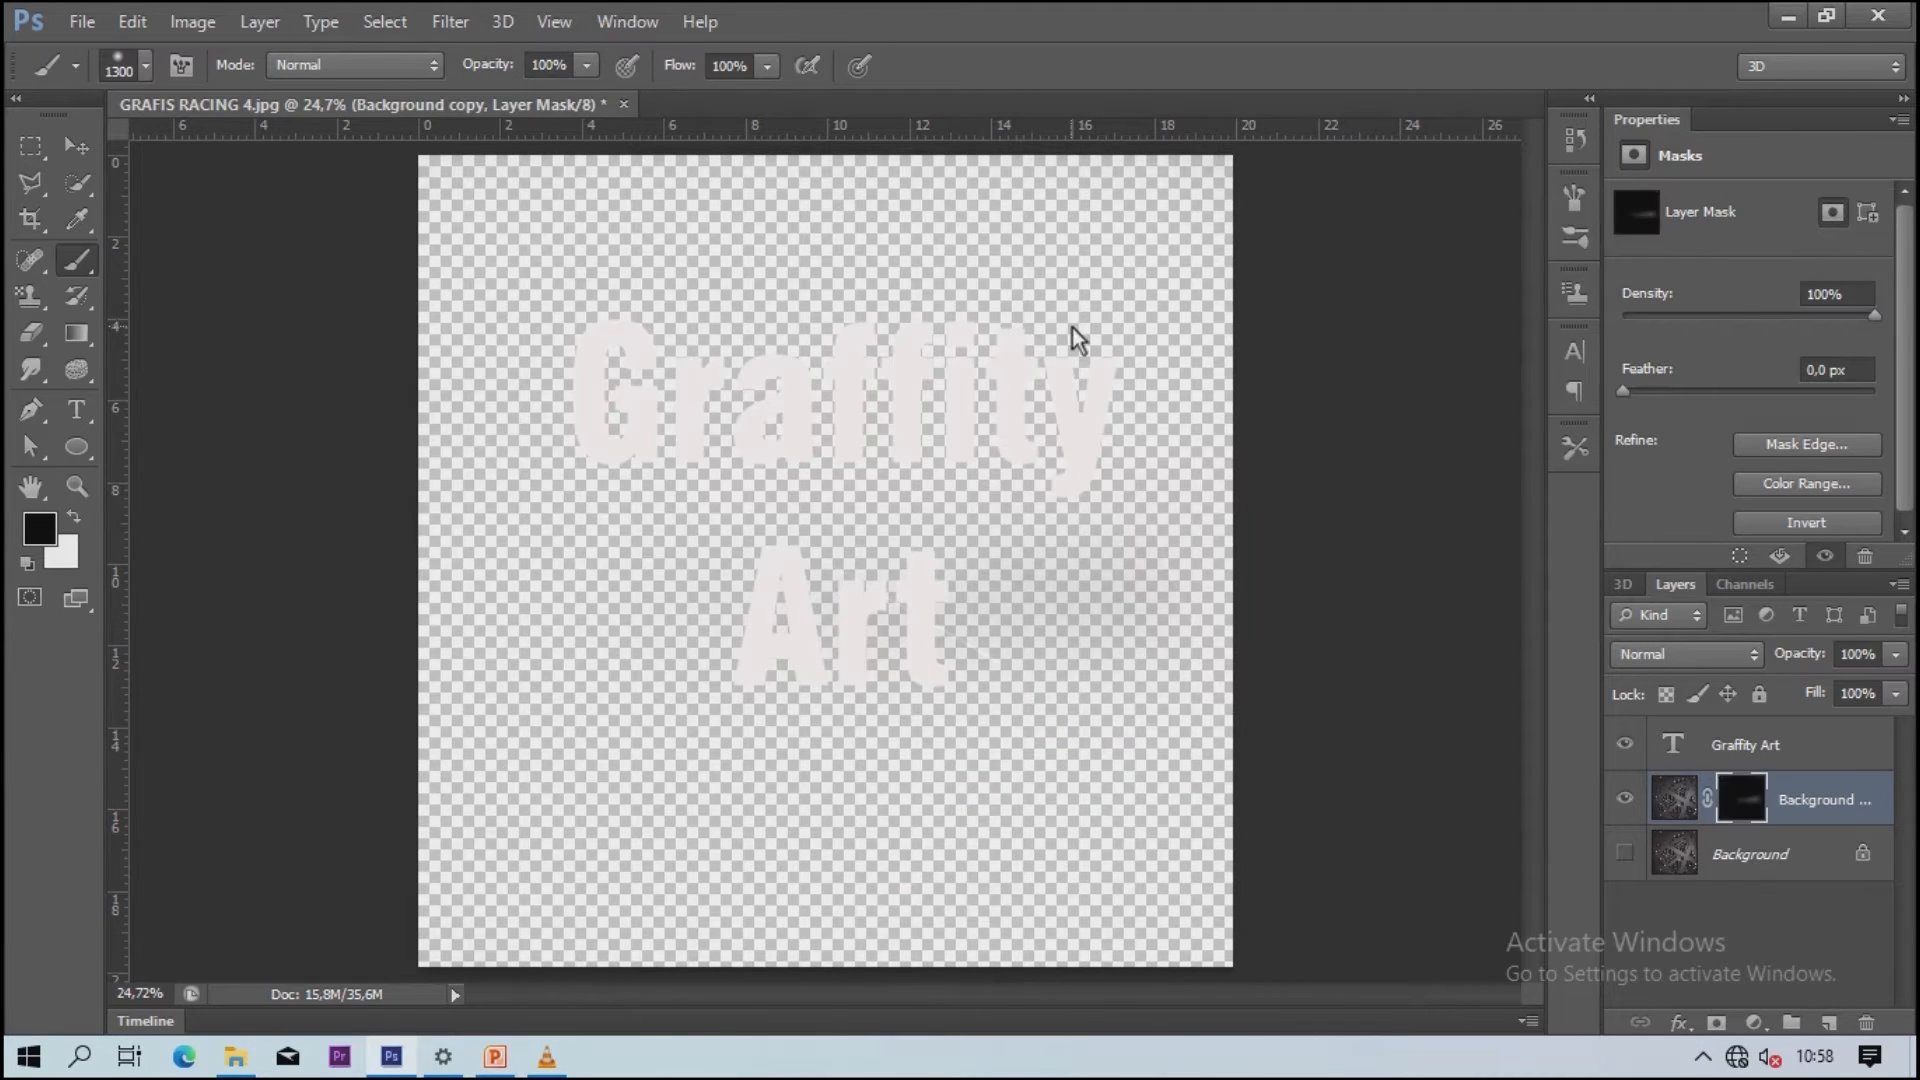
pyautogui.moveTo(531, 441); pyautogui.dragTo(1299, 656)
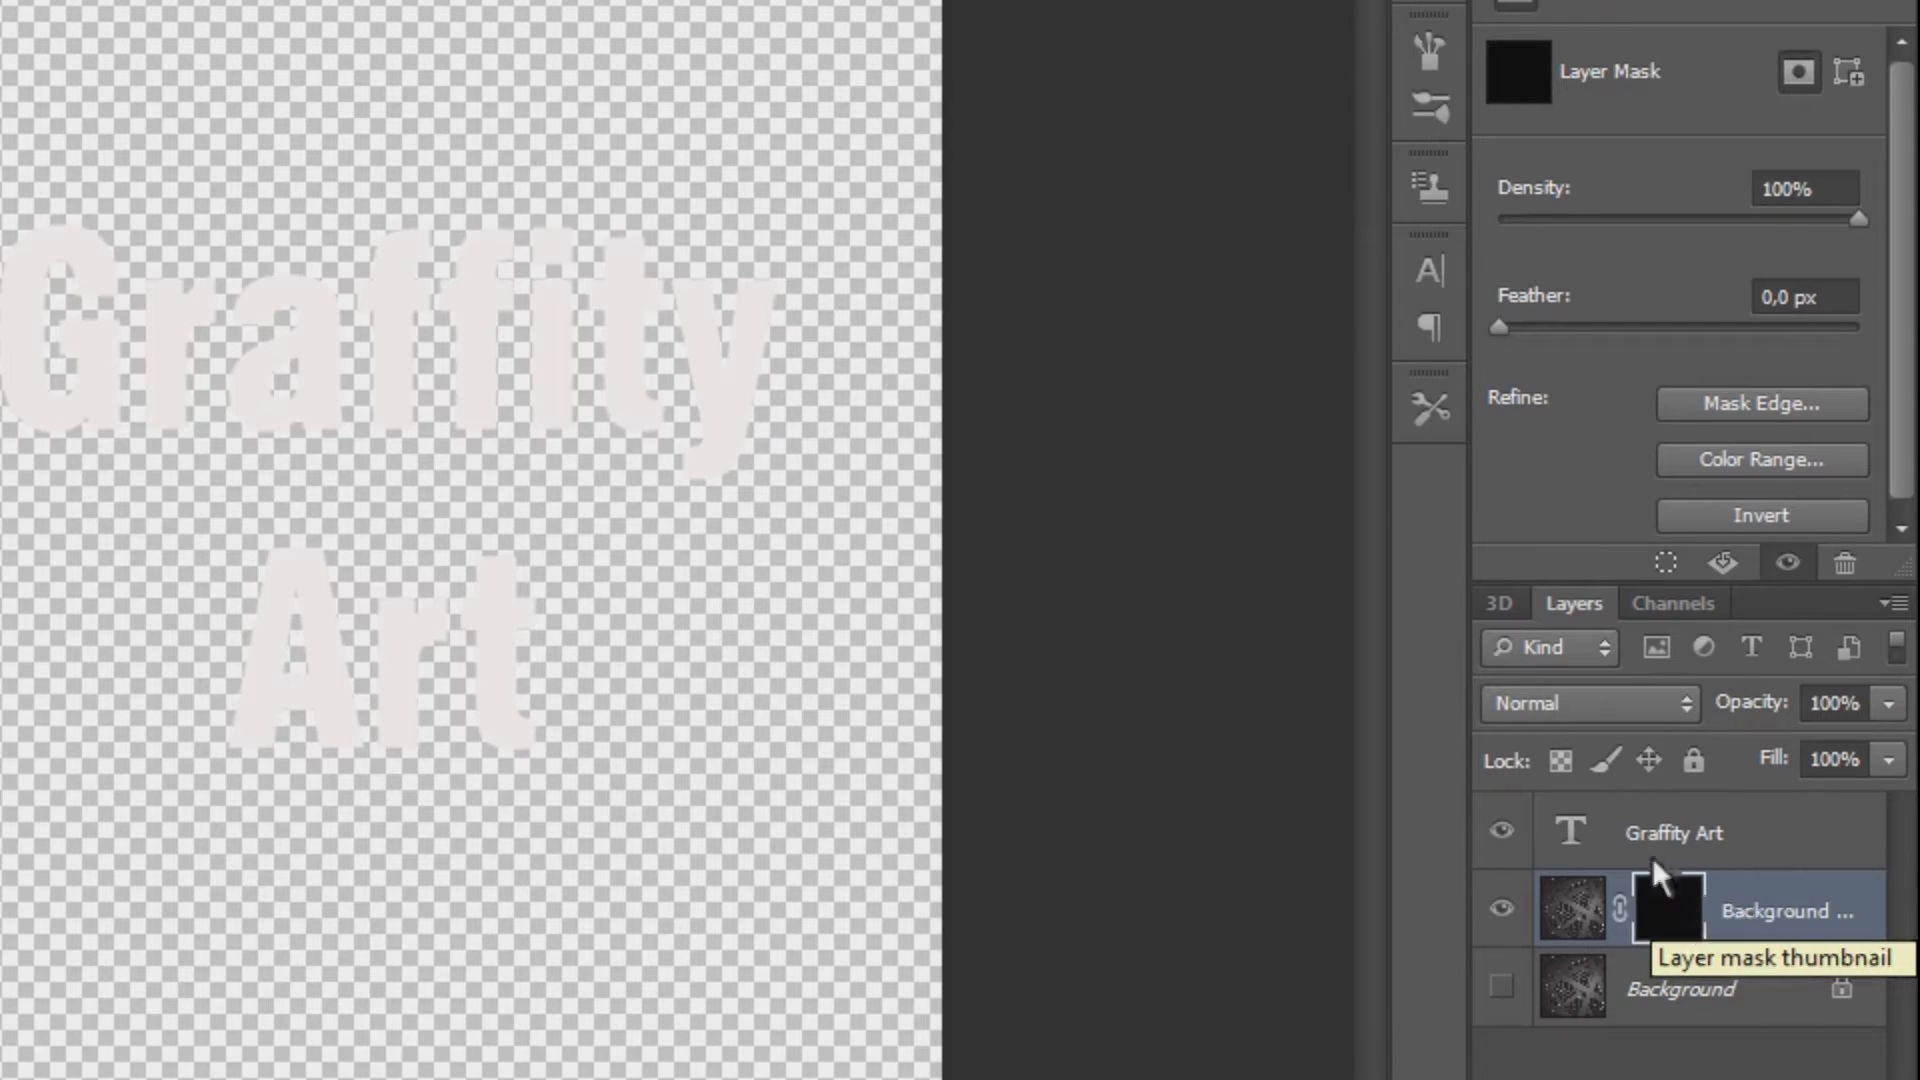
# Step: Load the letter shapes of the Graffity Art text layer as a selection
pyautogui.click(1641, 822)
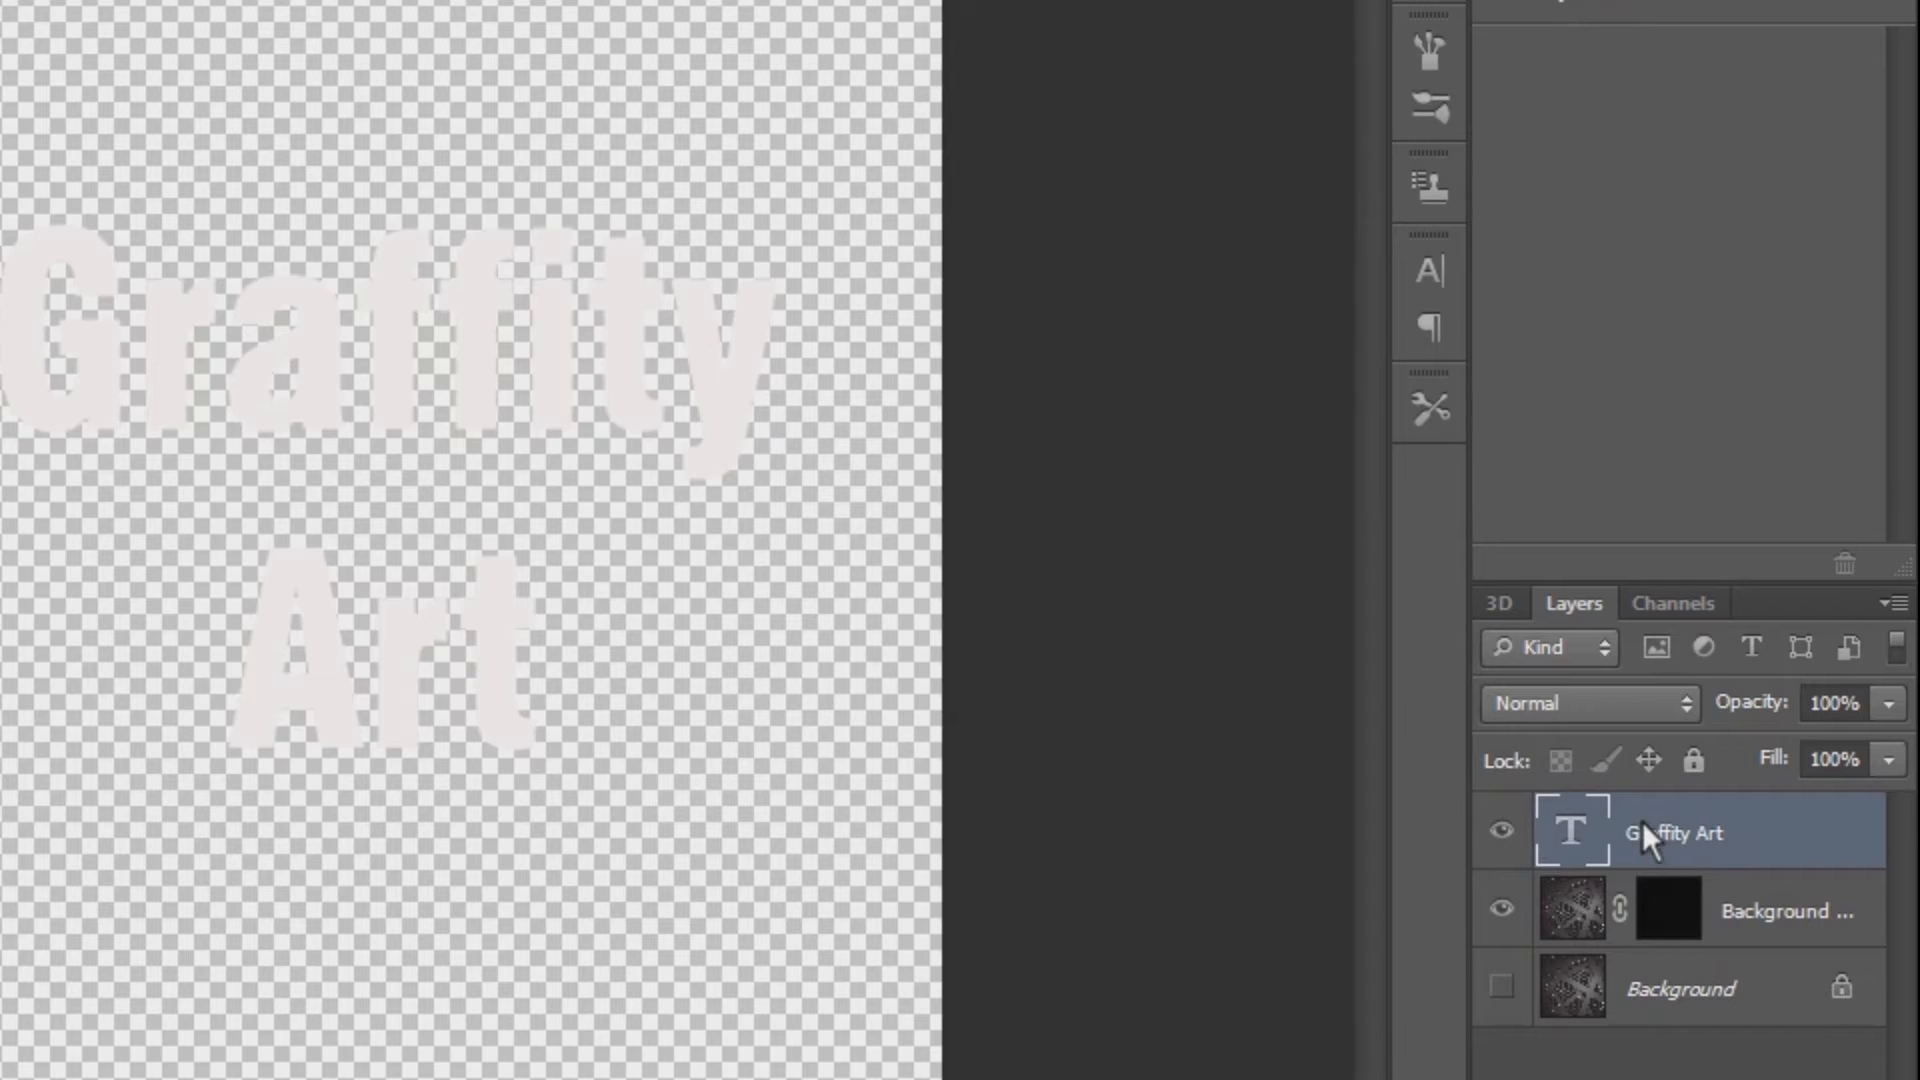
pyautogui.hotkey('ctrl', 't')
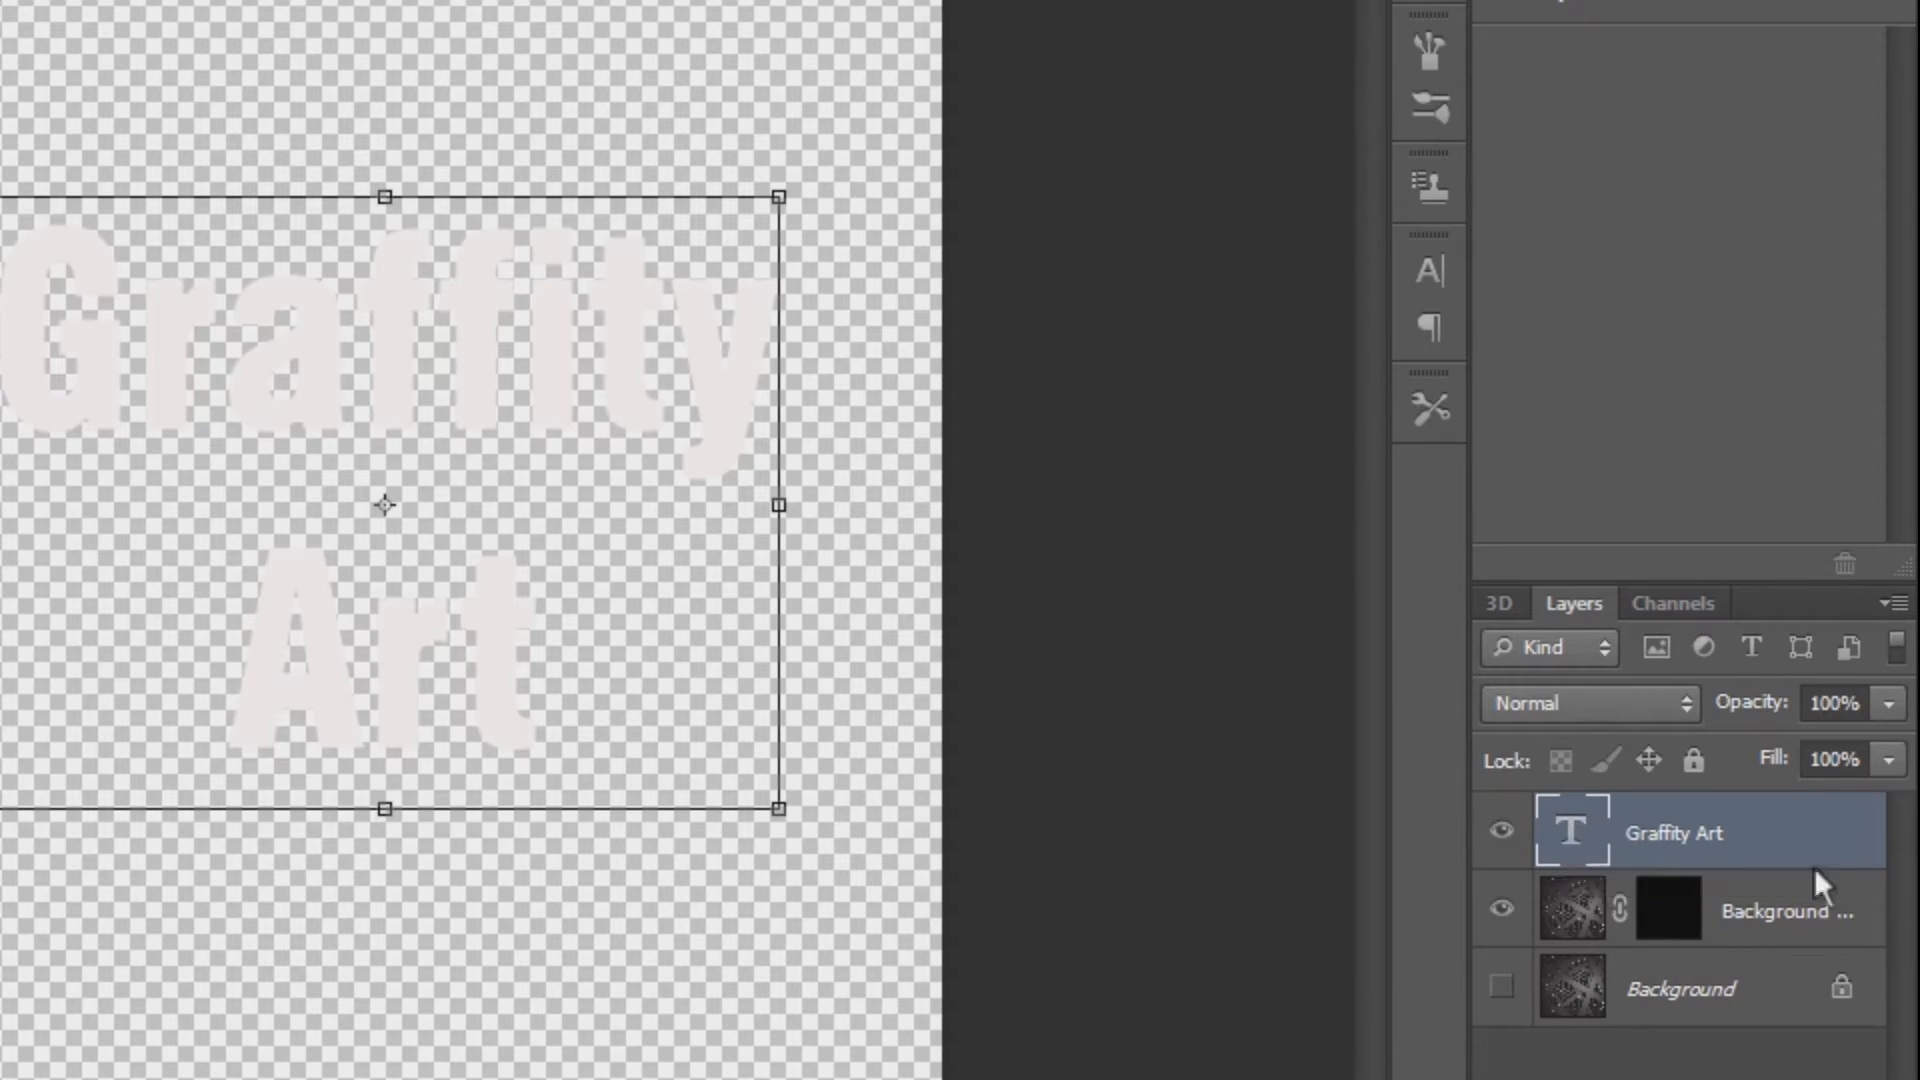
pyautogui.keyDown('ctrl'); pyautogui.click(1564, 824); pyautogui.keyUp('ctrl')
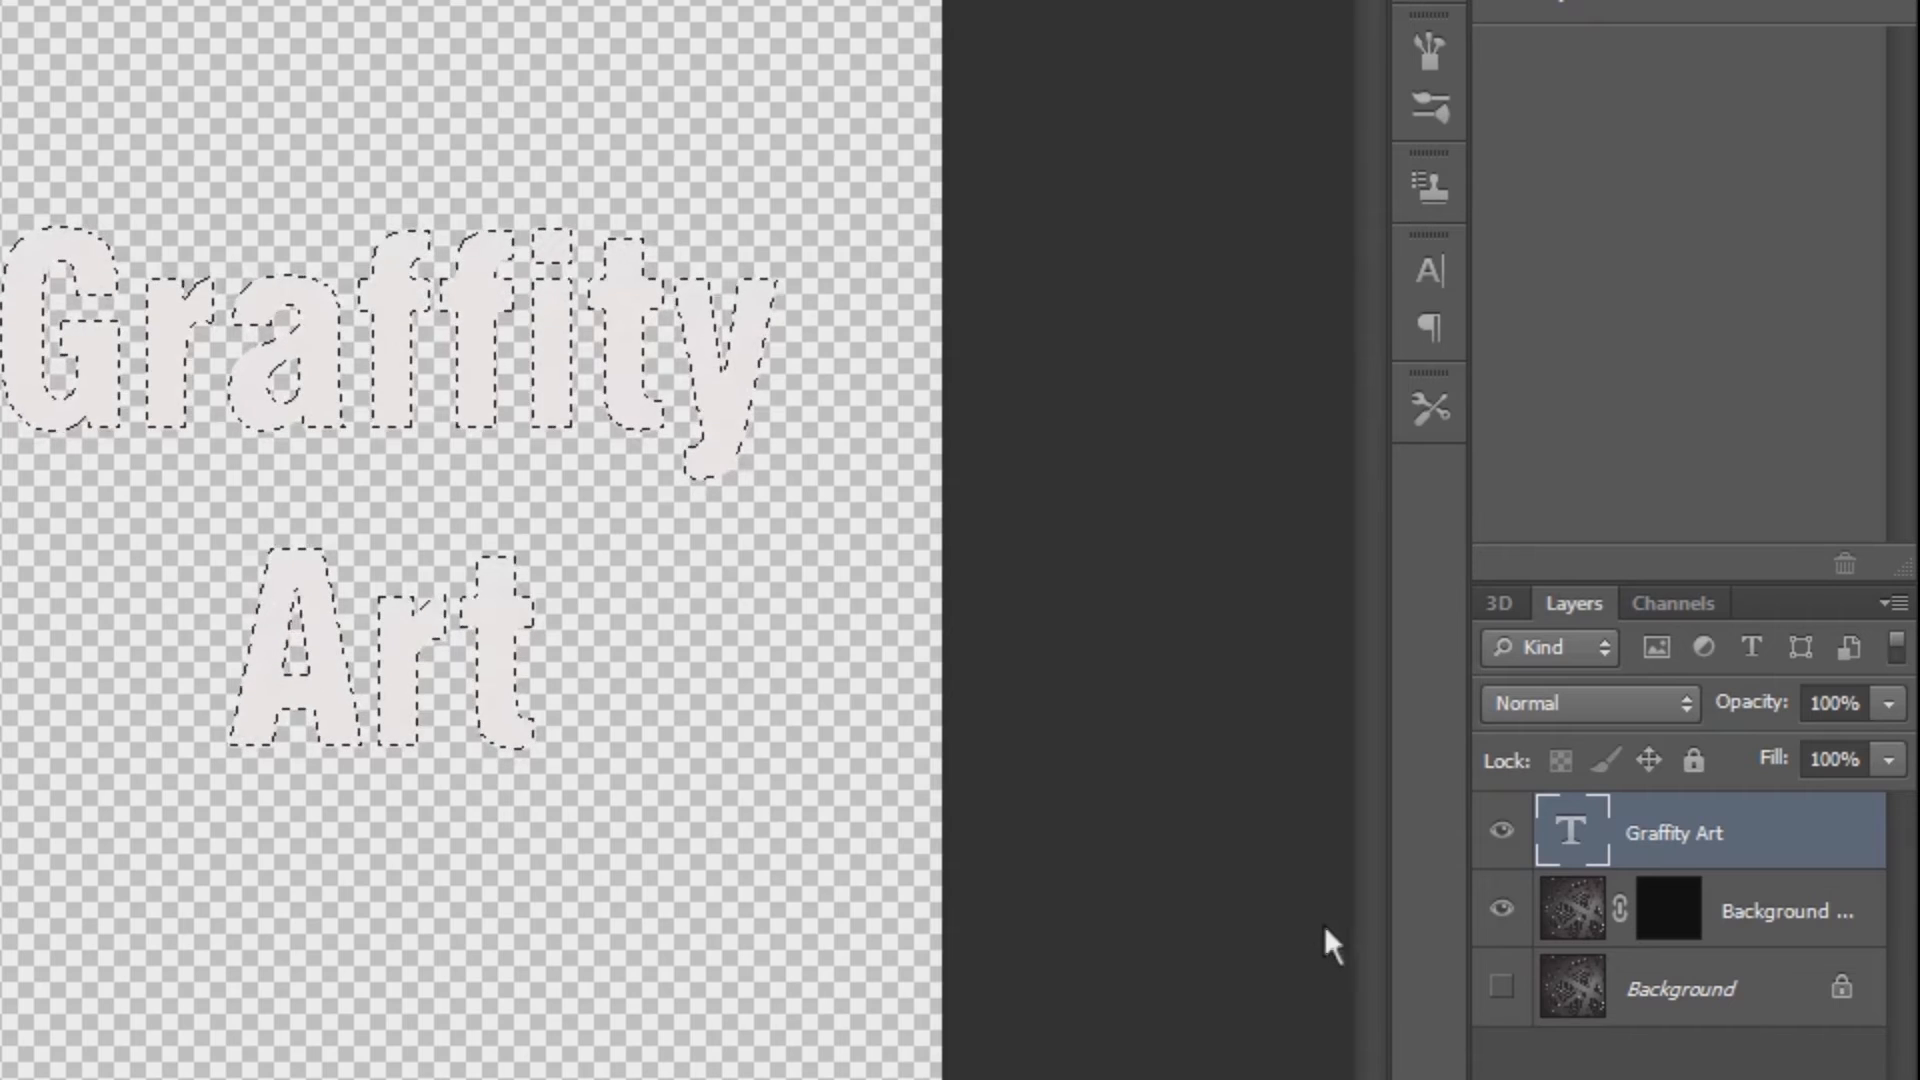
# Step: Paint the selected letters white on the Background copy mask and hide the Graffity Art text layer
pyautogui.click(1687, 908)
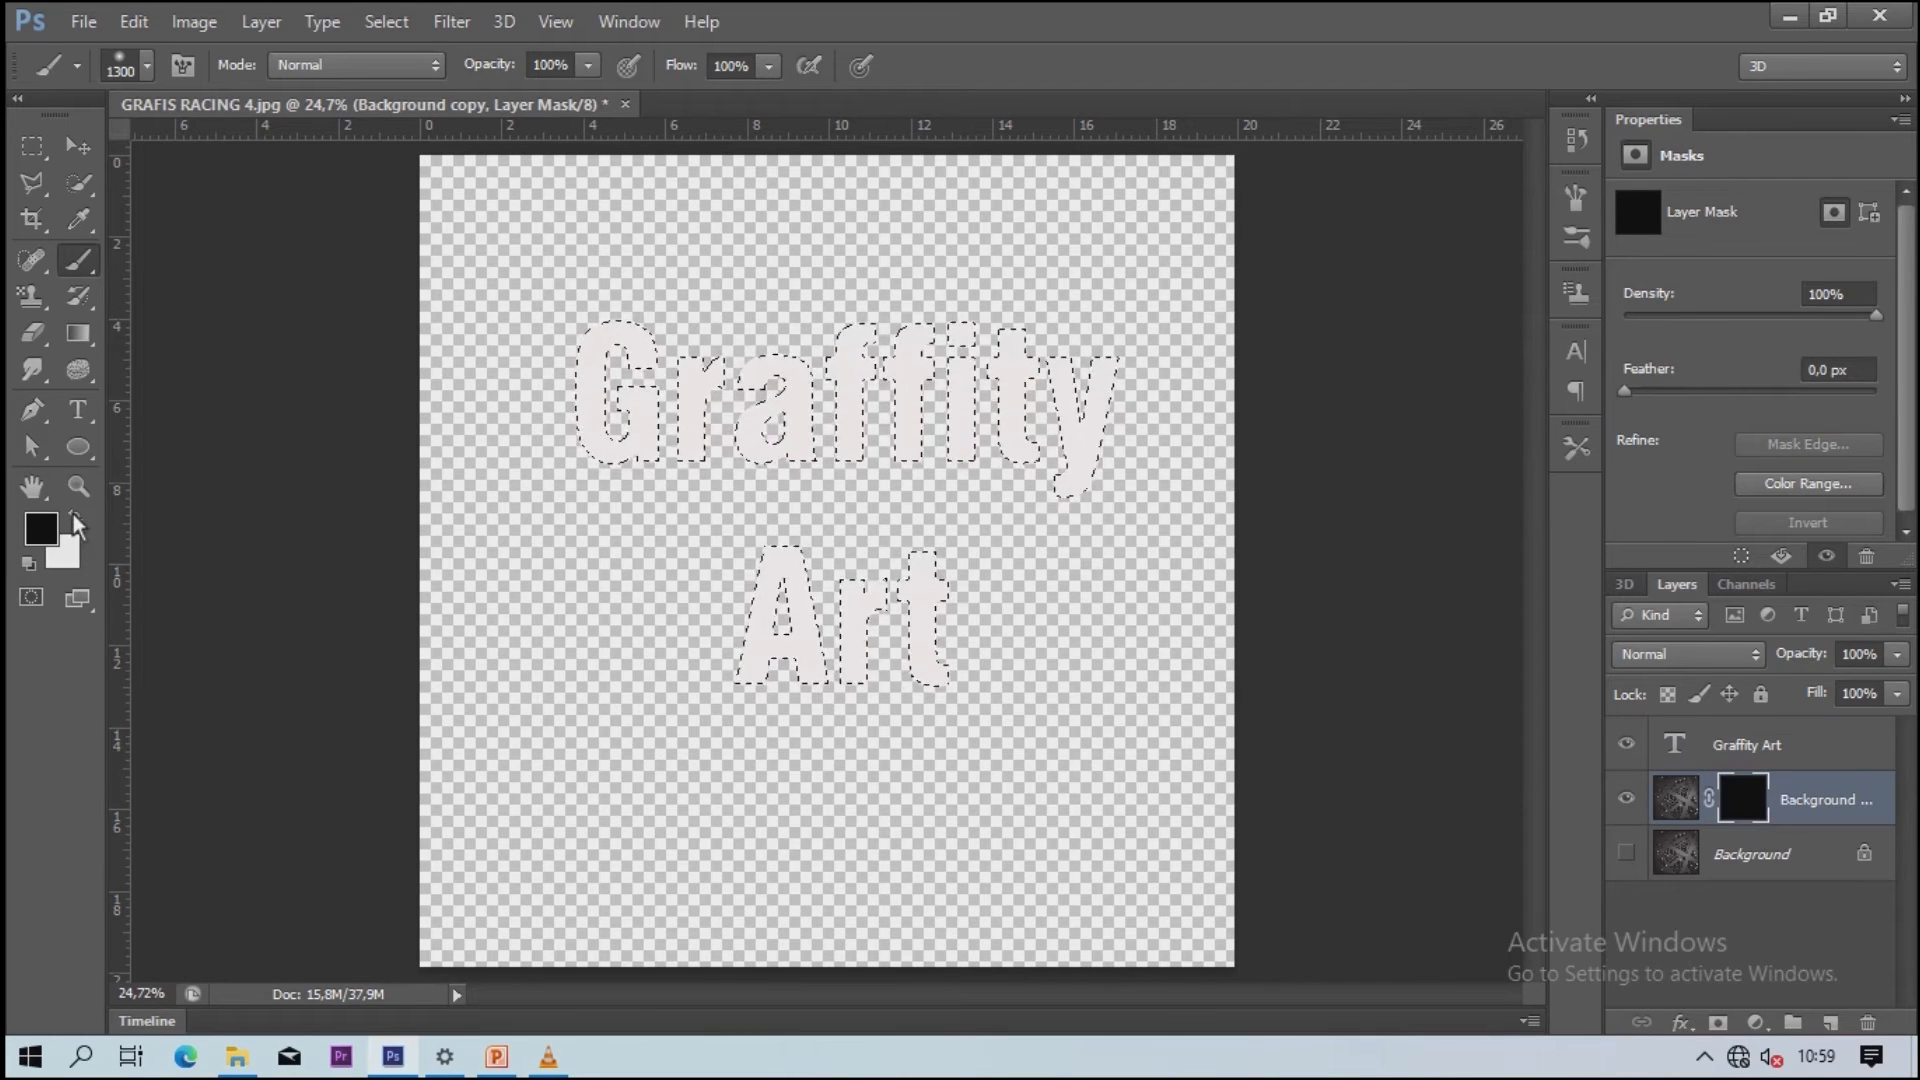
pyautogui.click(76, 519)
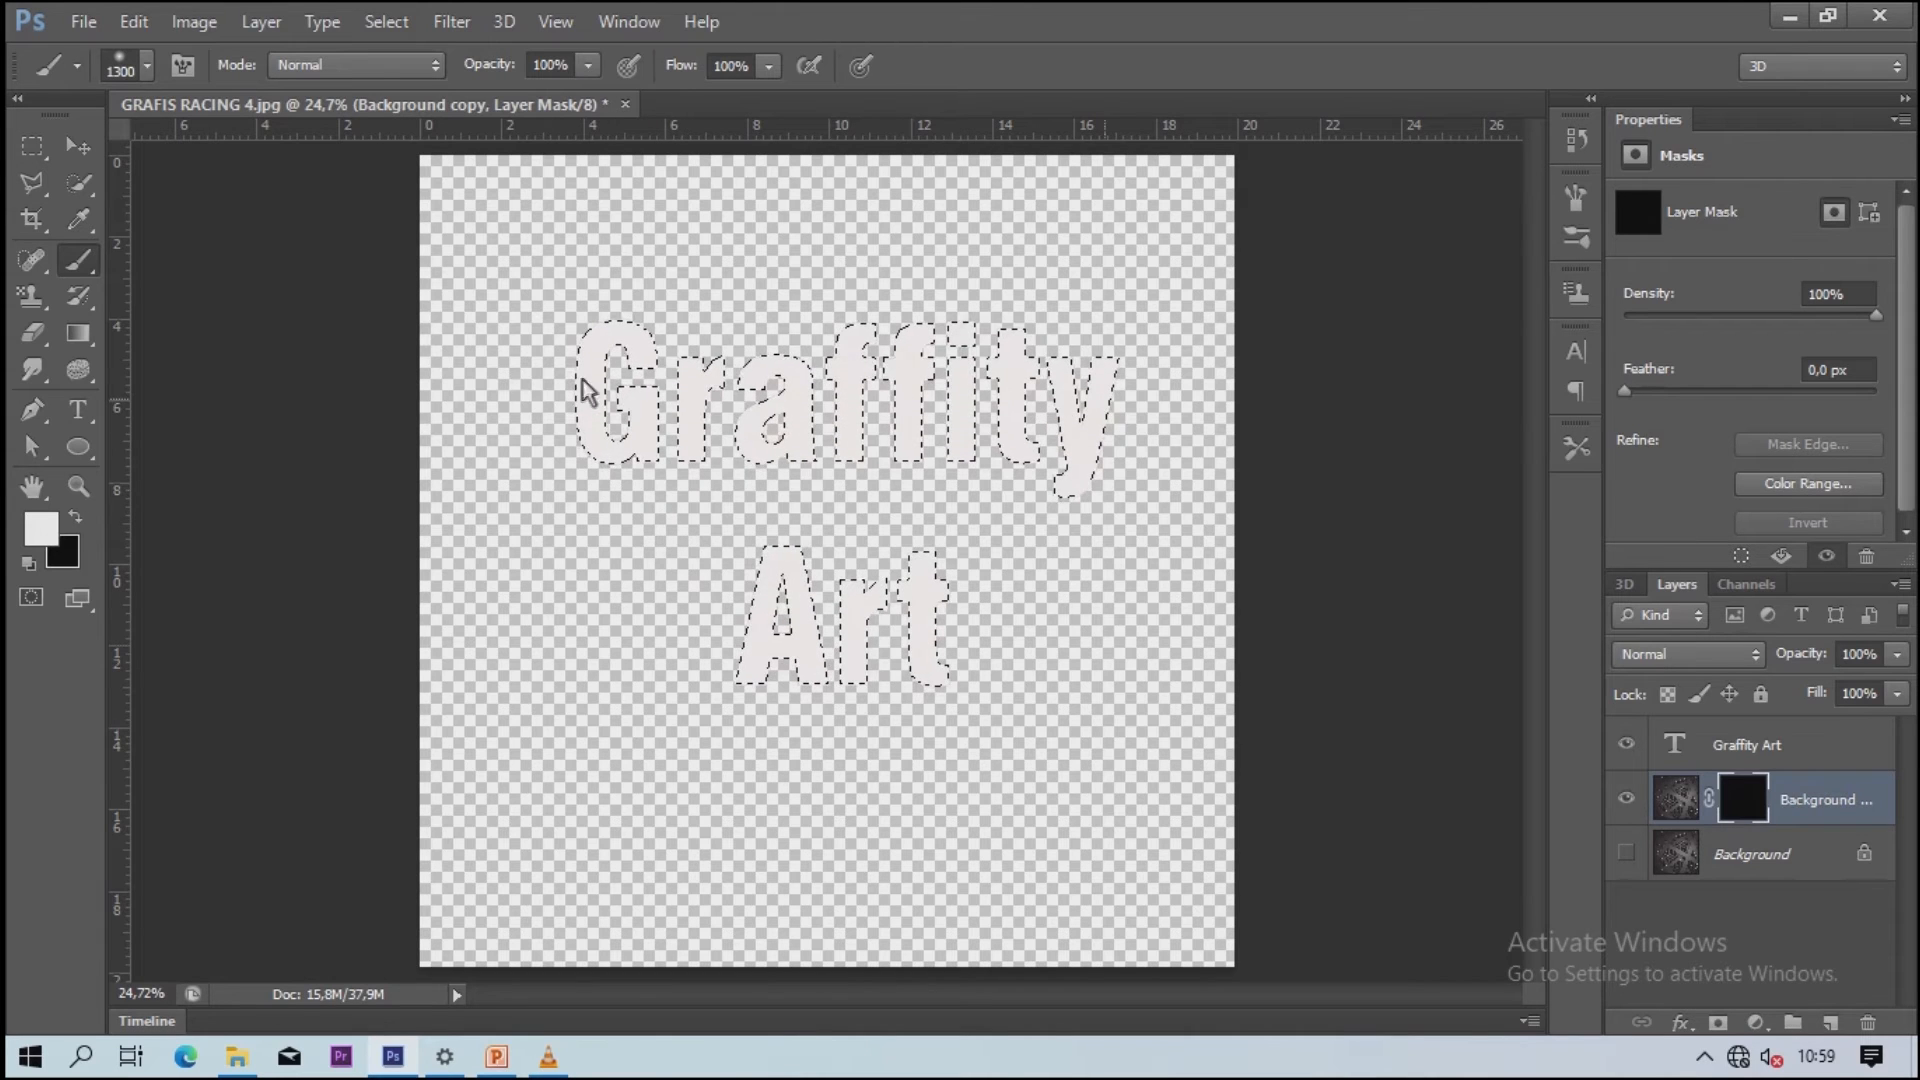
pyautogui.click(1076, 401)
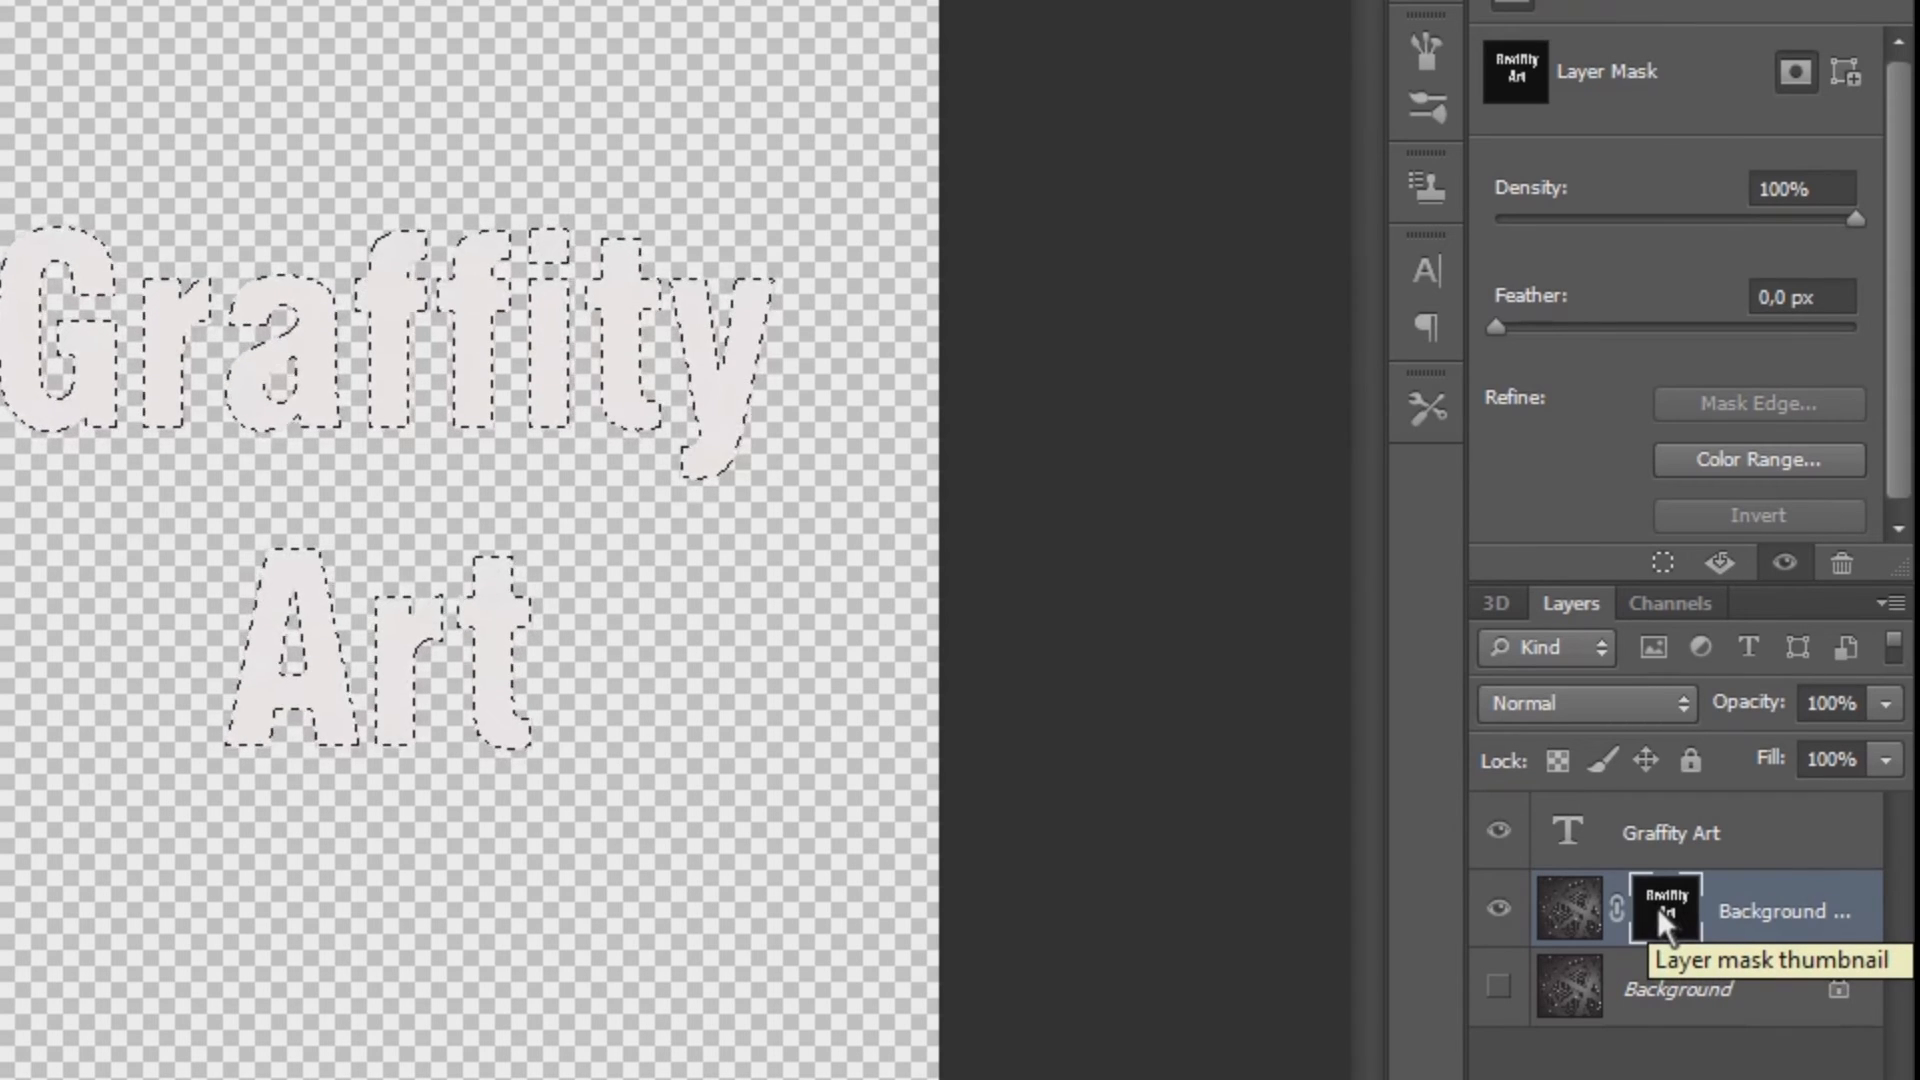
pyautogui.click(1501, 831)
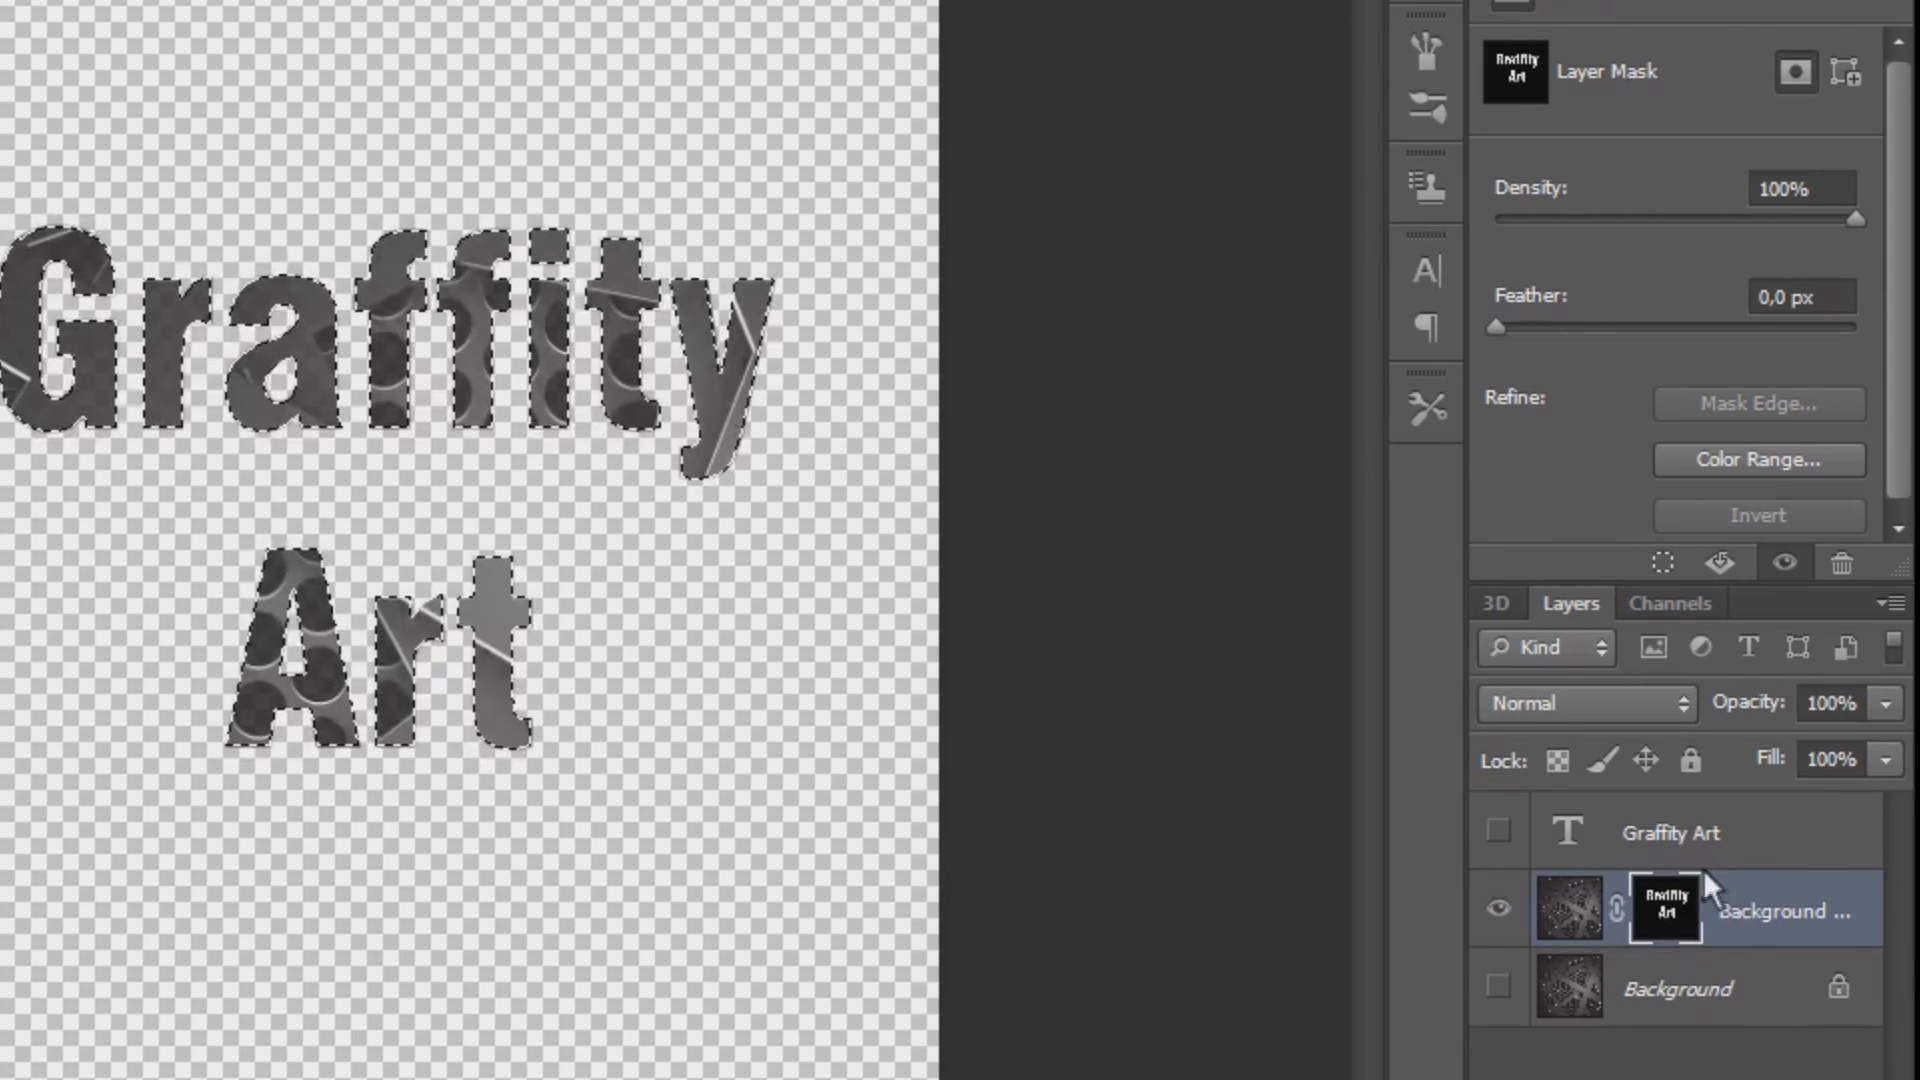
pyautogui.keyDown('ctrl'); pyautogui.click(1737, 836); pyautogui.keyUp('ctrl')
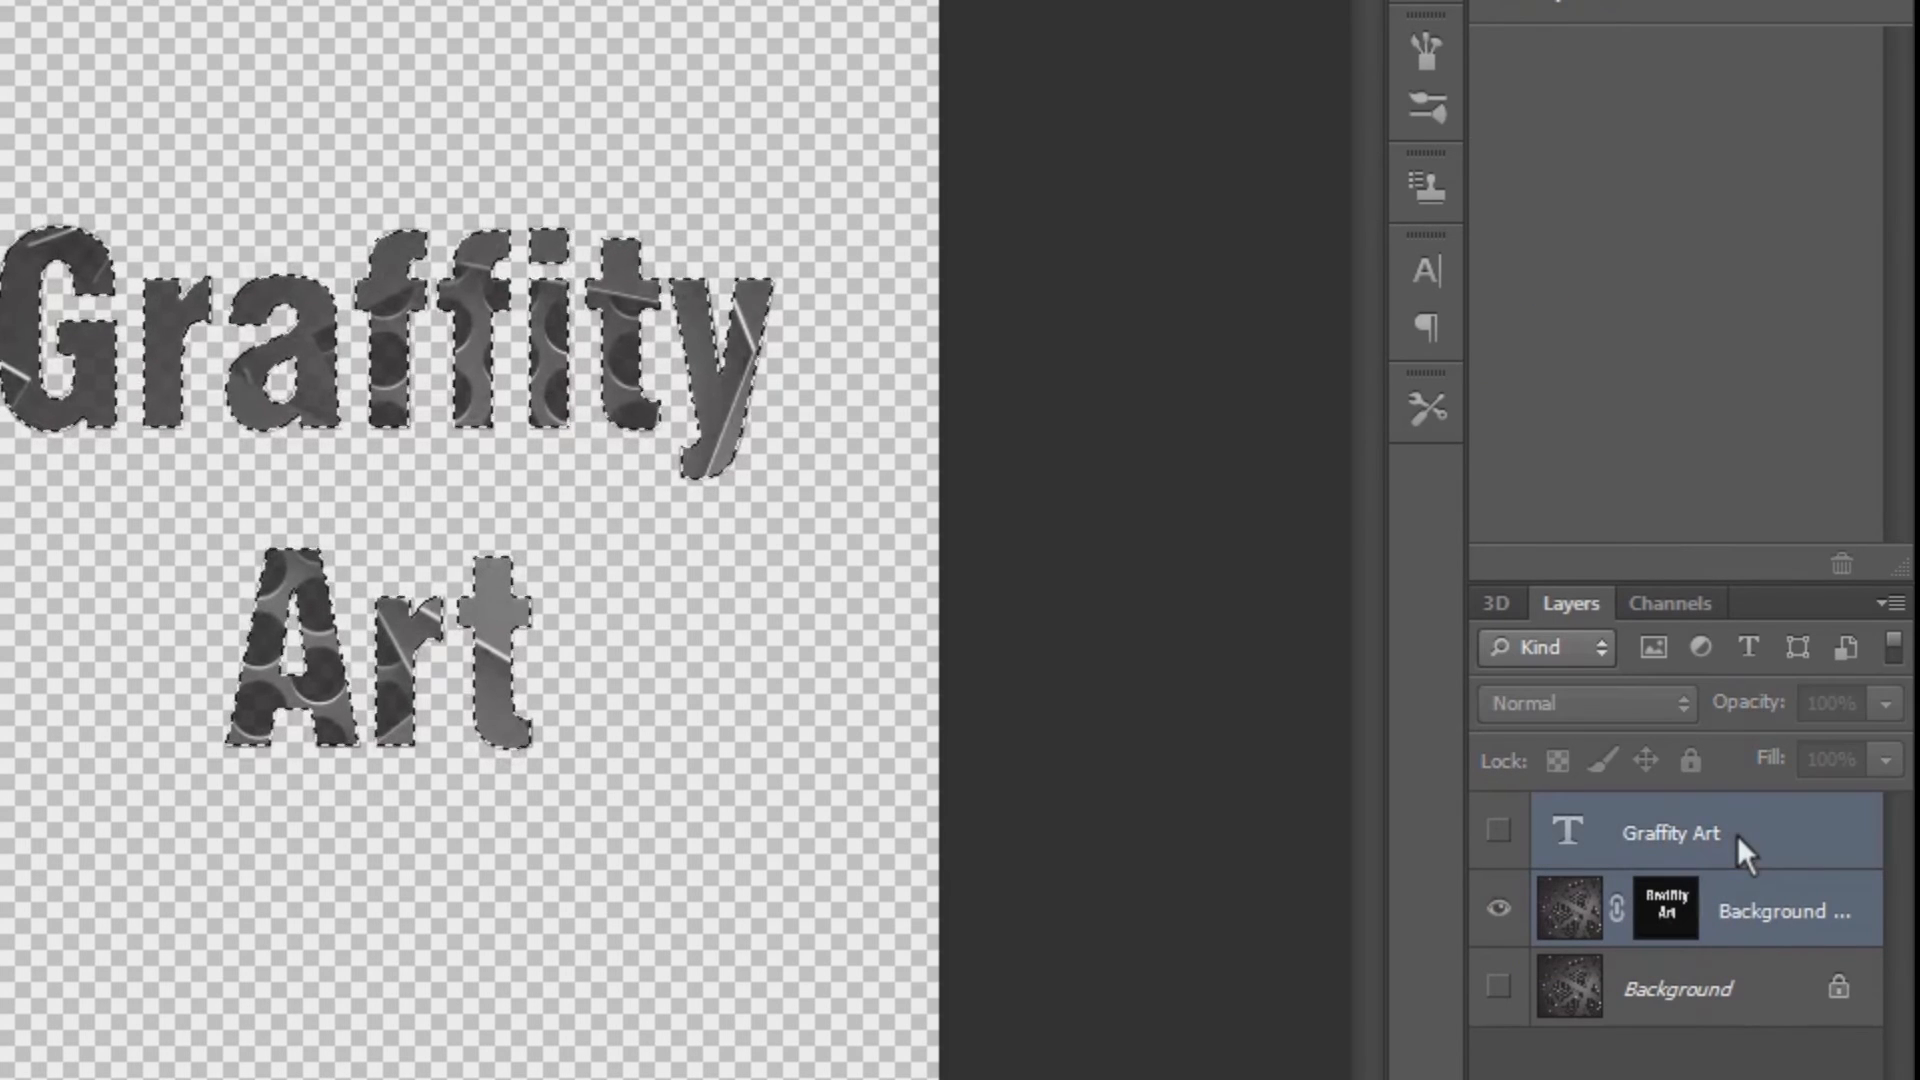
pyautogui.rightClick(1736, 836)
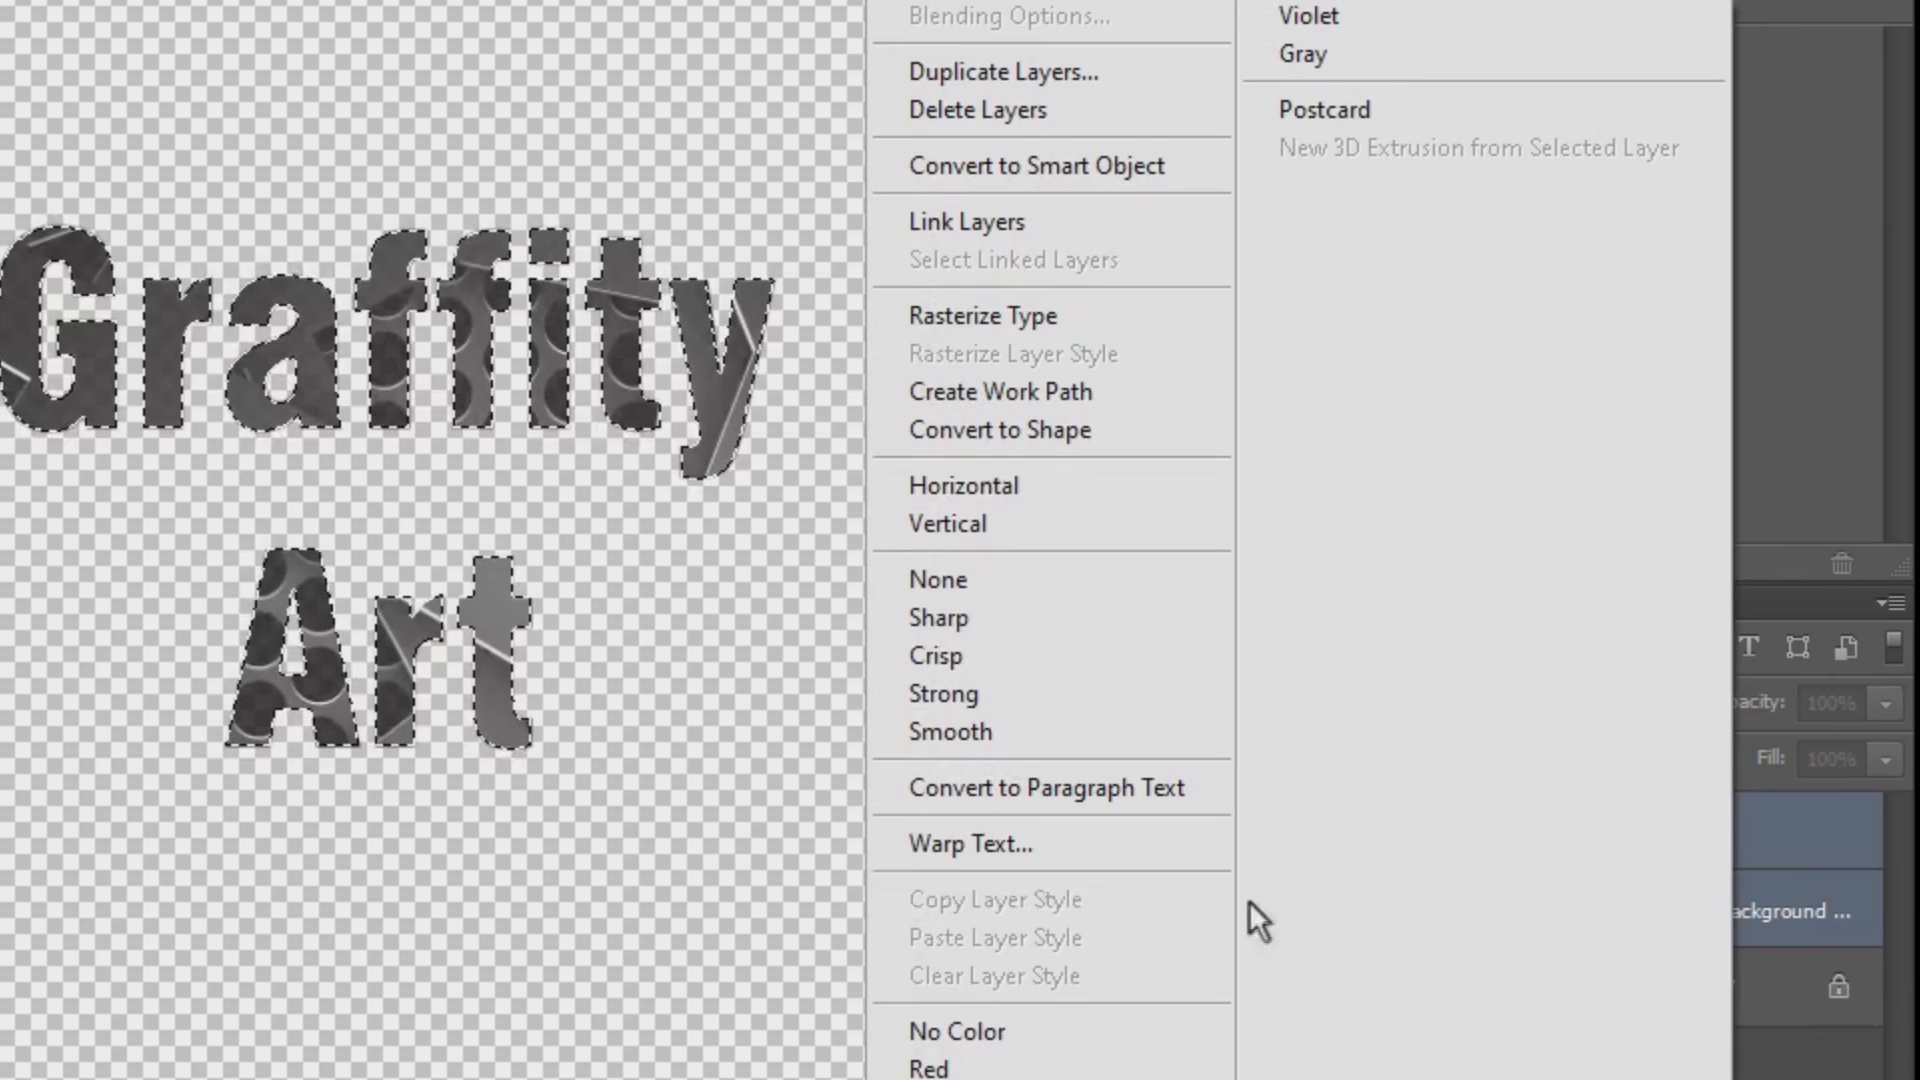
pyautogui.click(1816, 908)
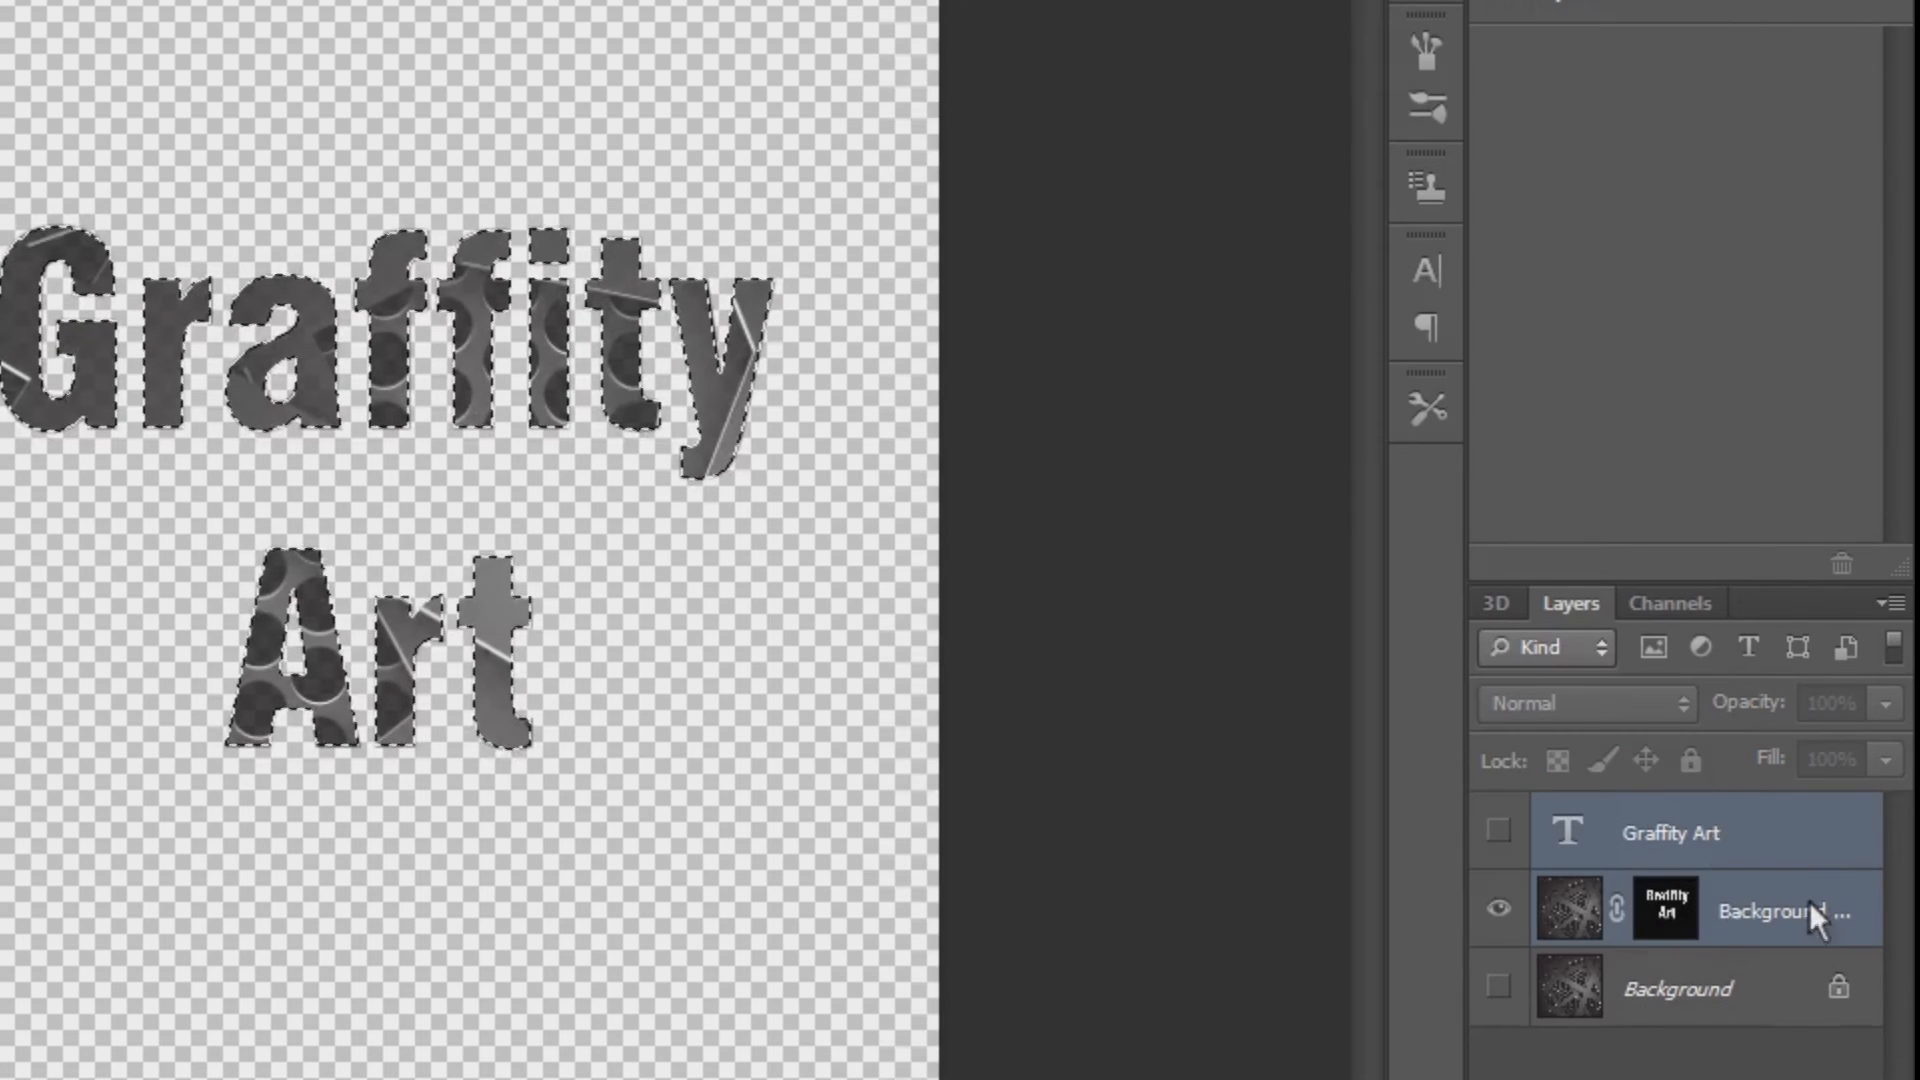
pyautogui.click(1713, 833)
pyautogui.click(1482, 834)
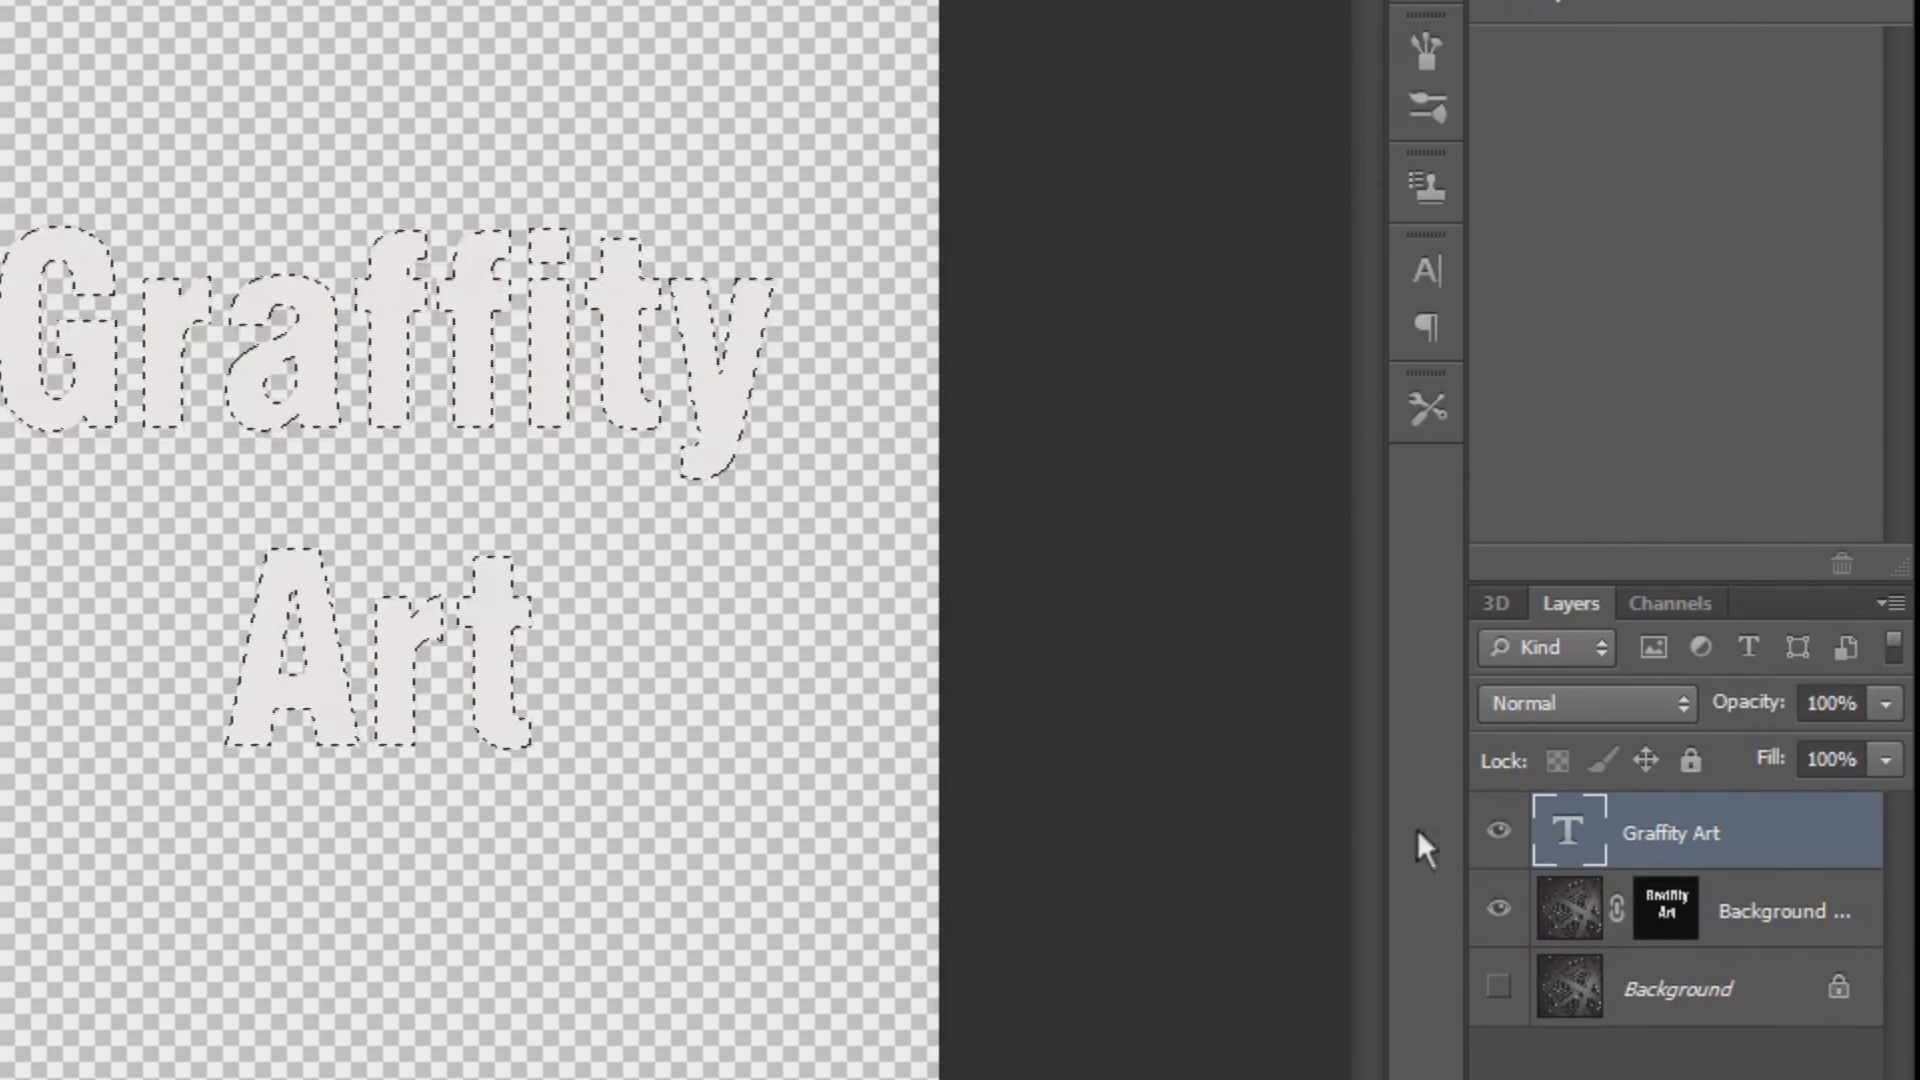
pyautogui.click(1496, 832)
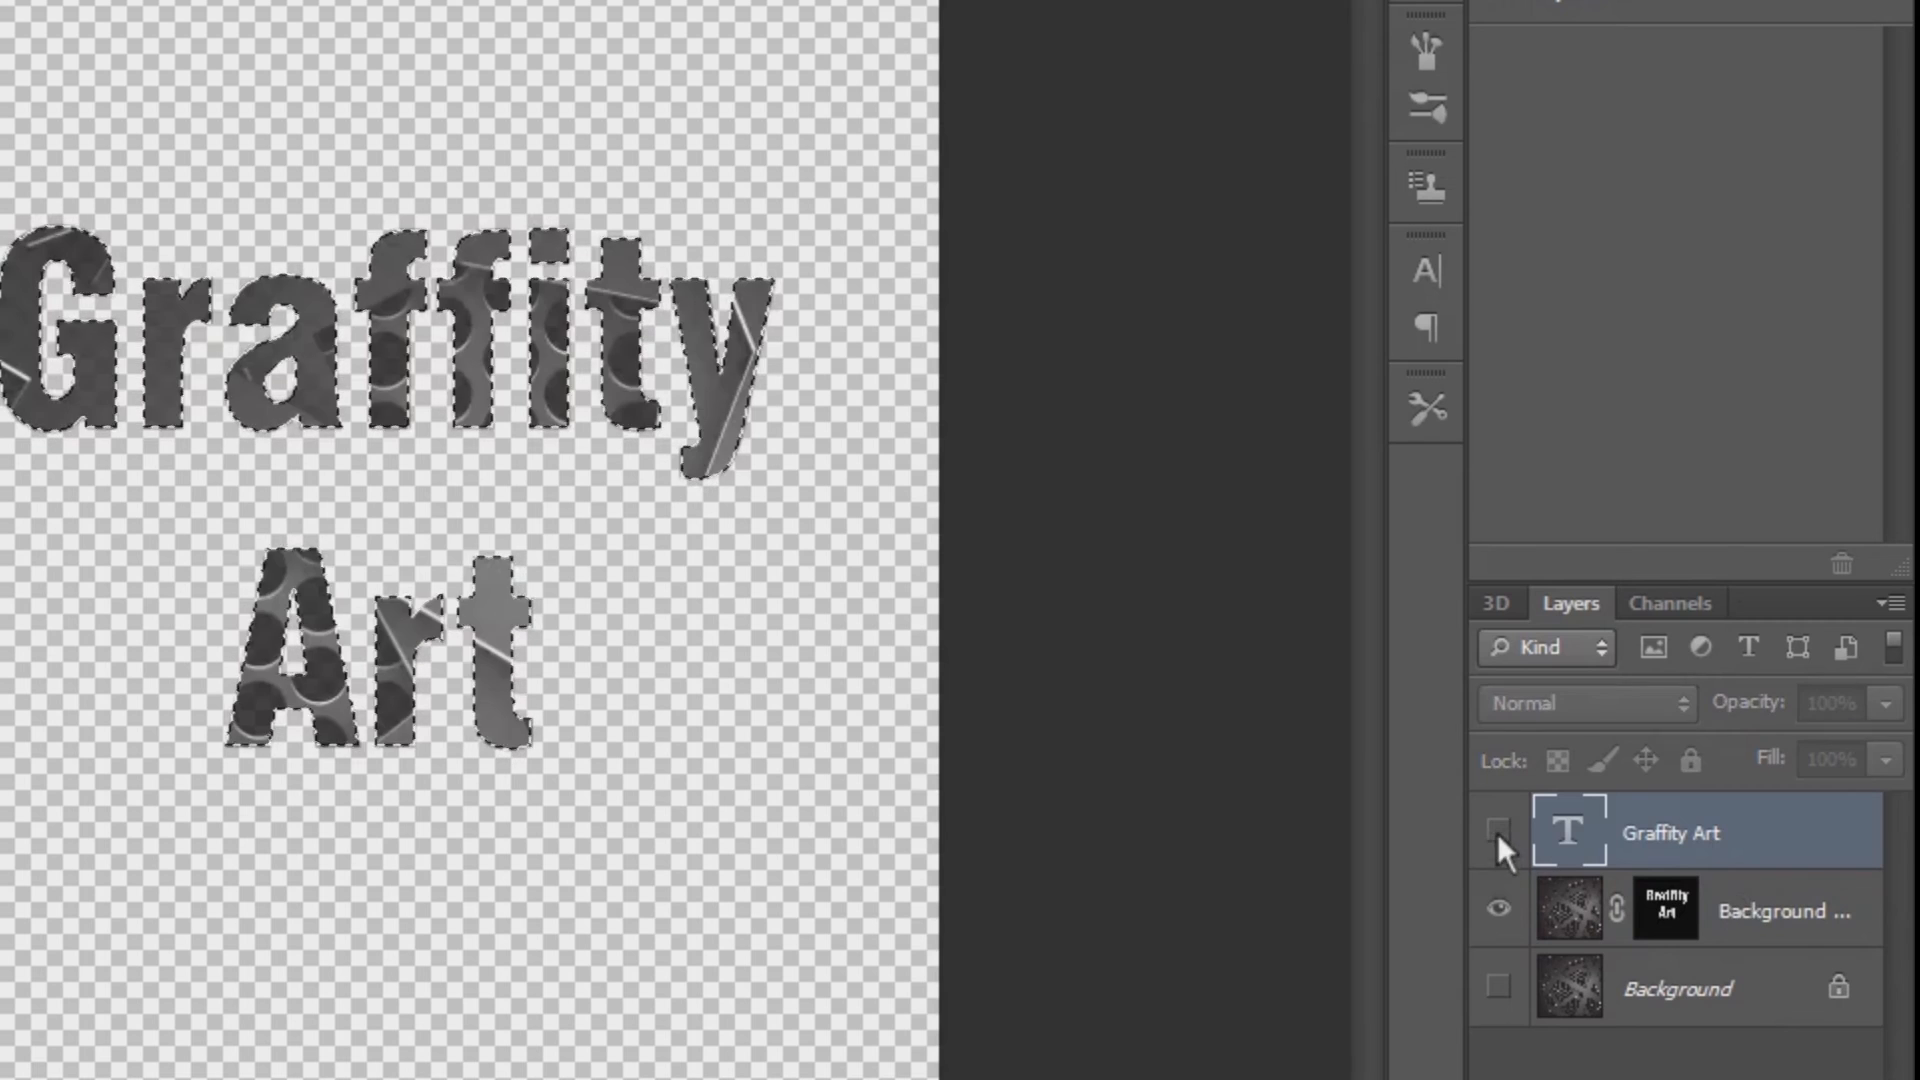
# Step: Merge the Graffity Art and Background copy layers into one layer and clear the selection around the letters
pyautogui.keyDown('shift'); pyautogui.click(1731, 897); pyautogui.keyUp('shift')
pyautogui.rightClick(1725, 885)
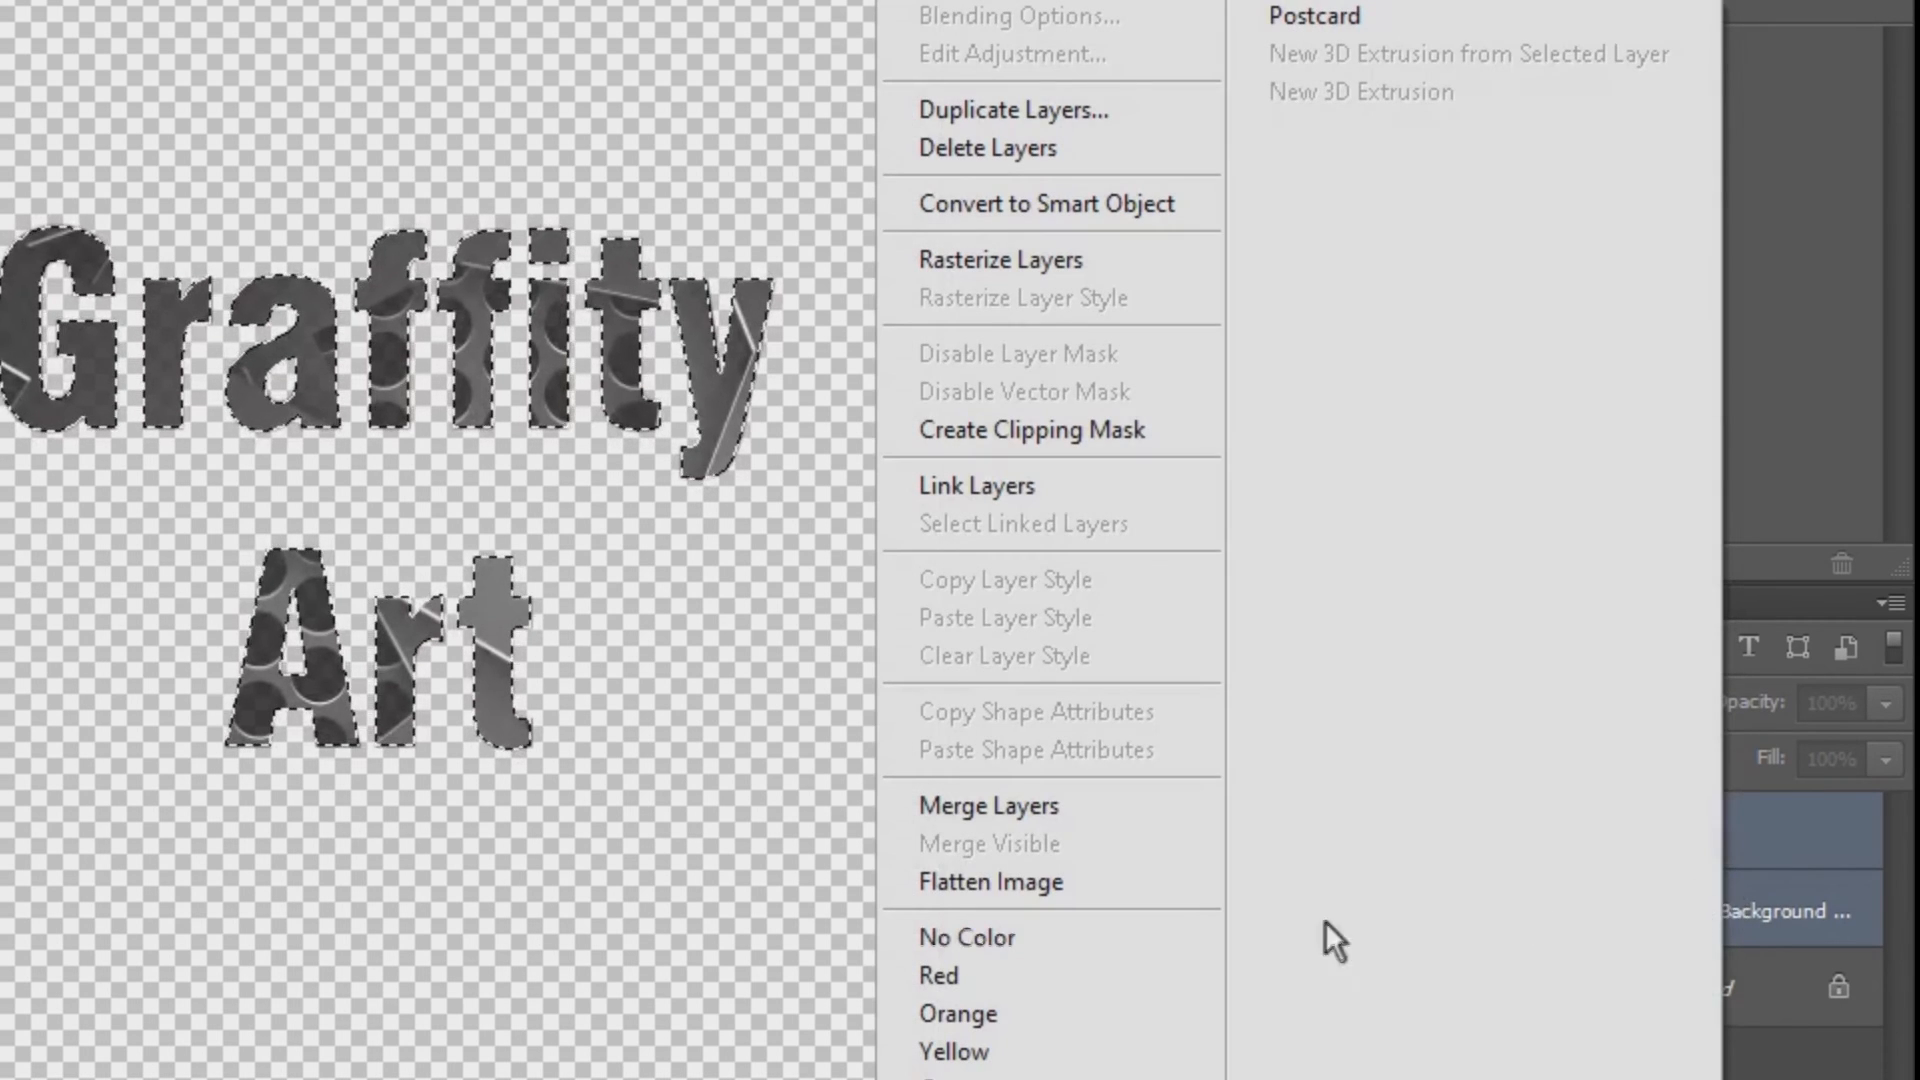
pyautogui.click(1023, 822)
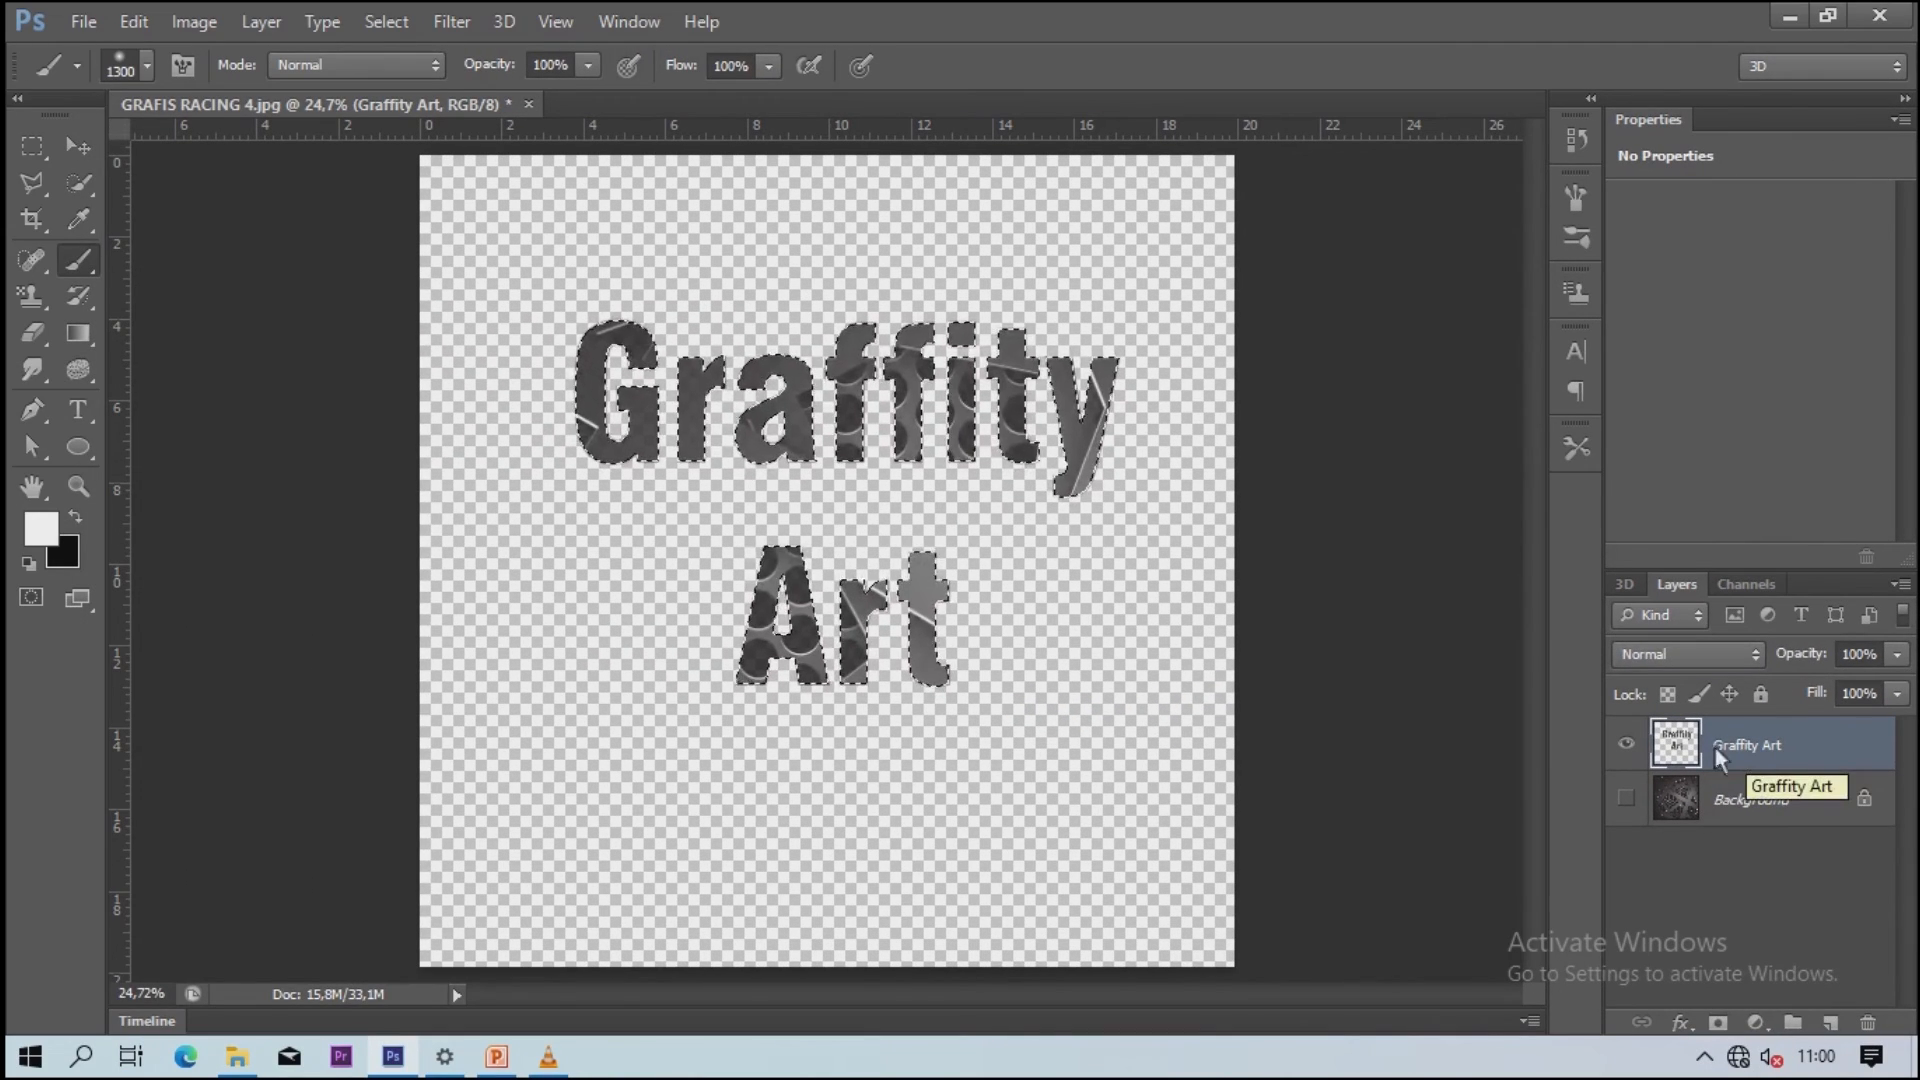
pyautogui.click(32, 146)
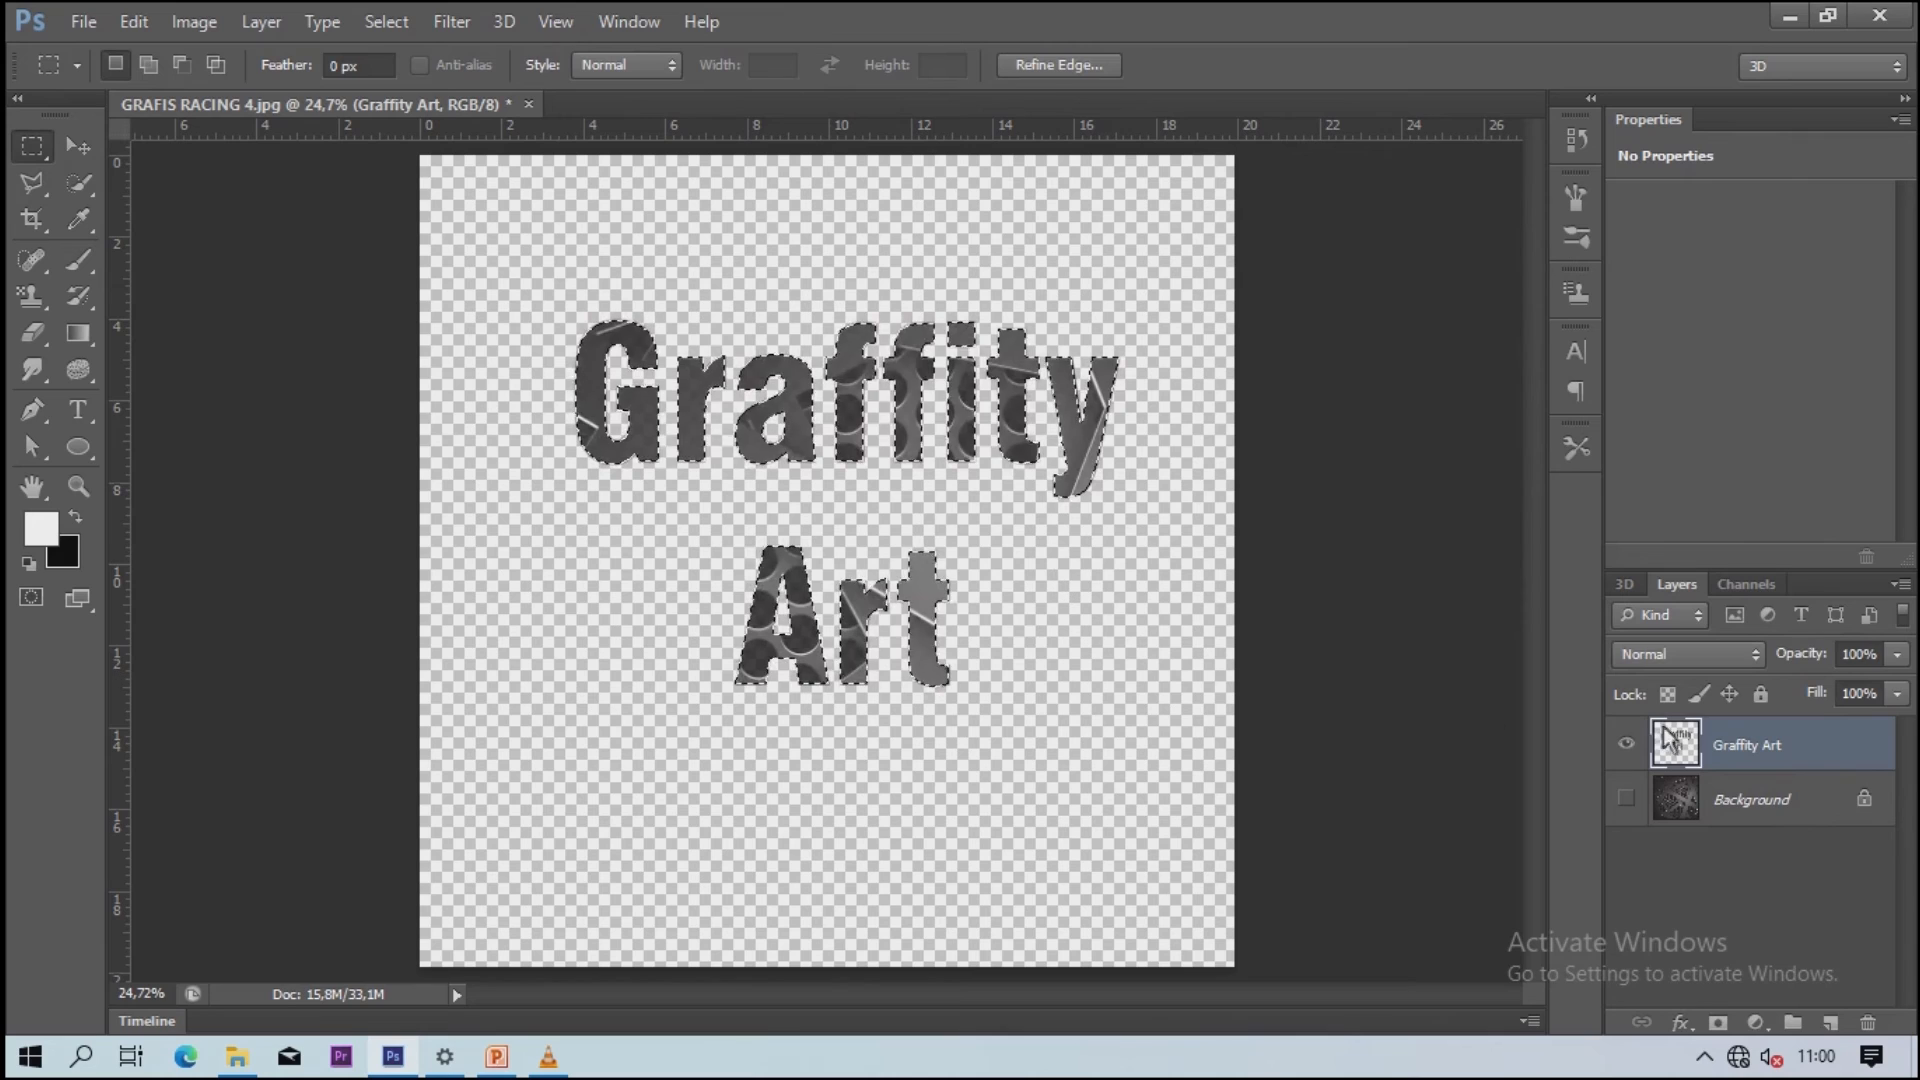
pyautogui.click(993, 585)
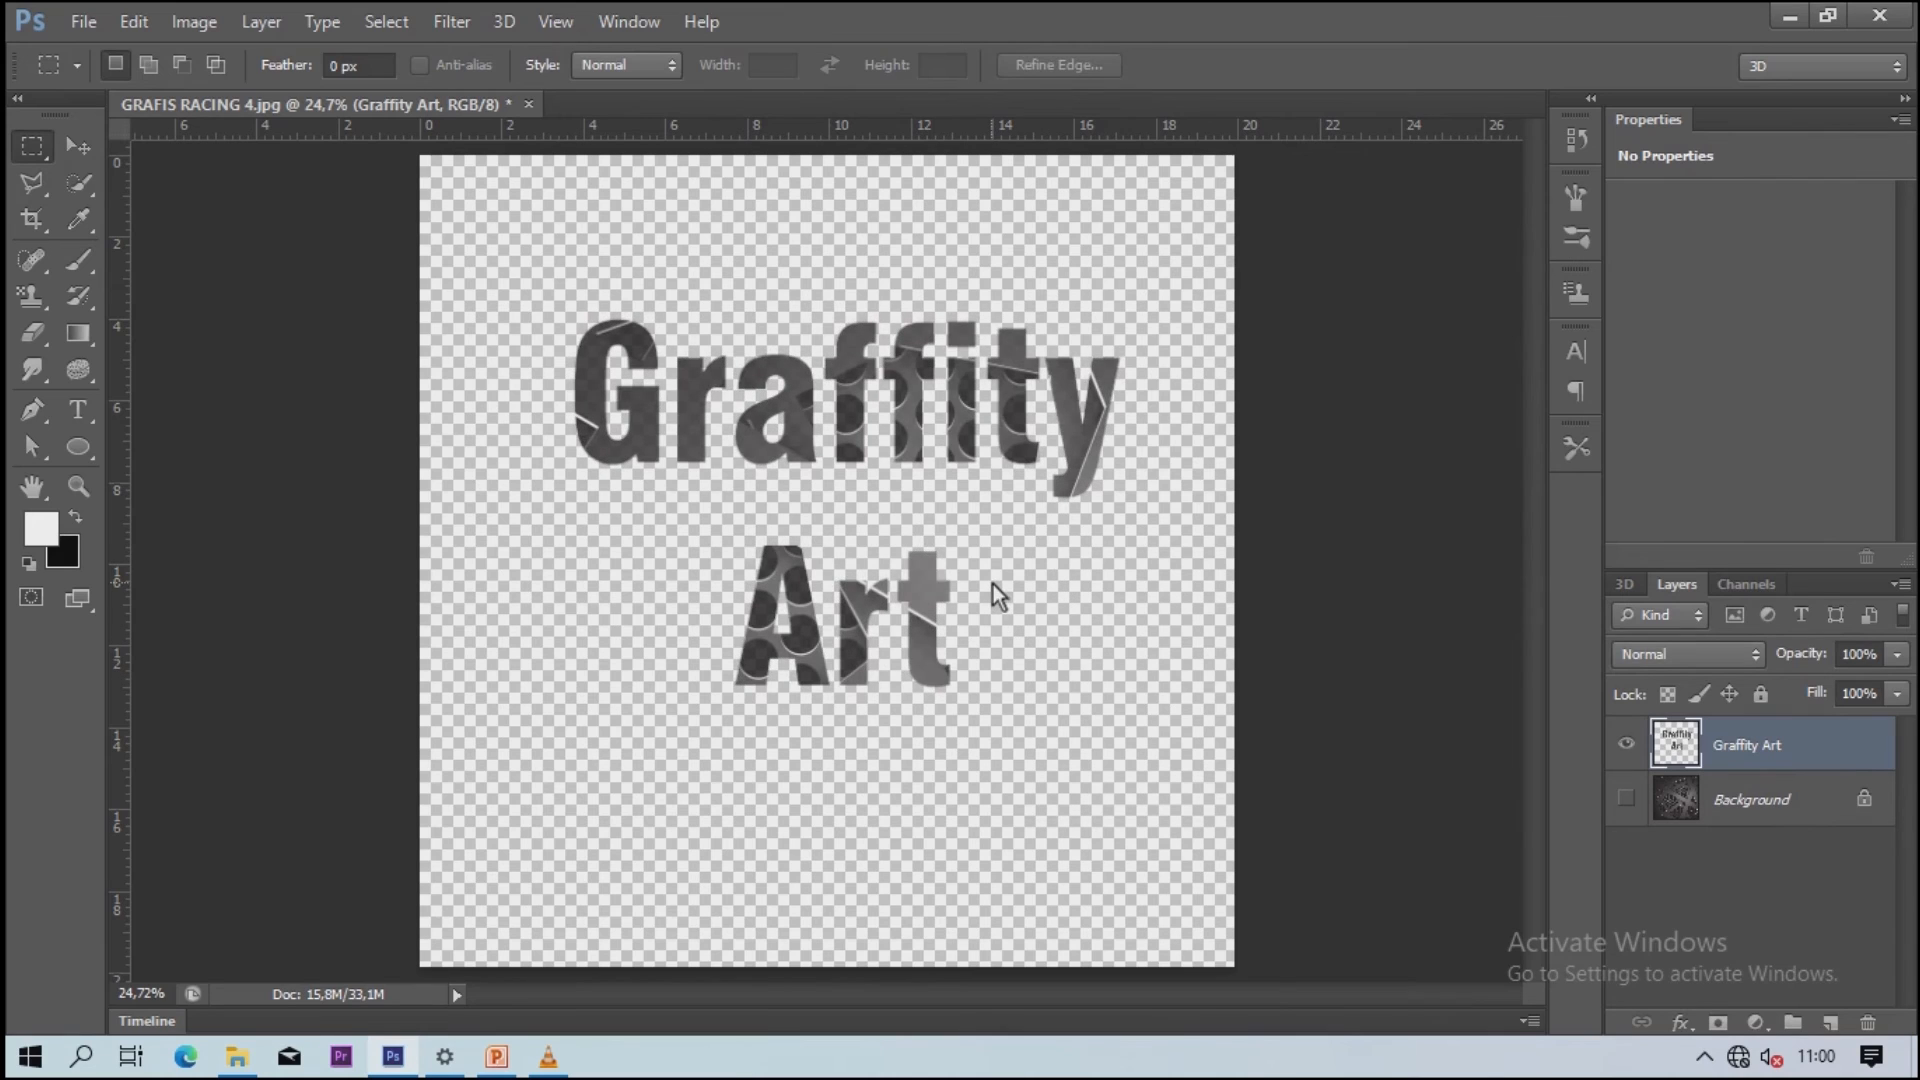
# Step: Make two duplicates of the merged lettering layer, named Graffity Art copy and Graffity Art copy 2
pyautogui.rightClick(1735, 753)
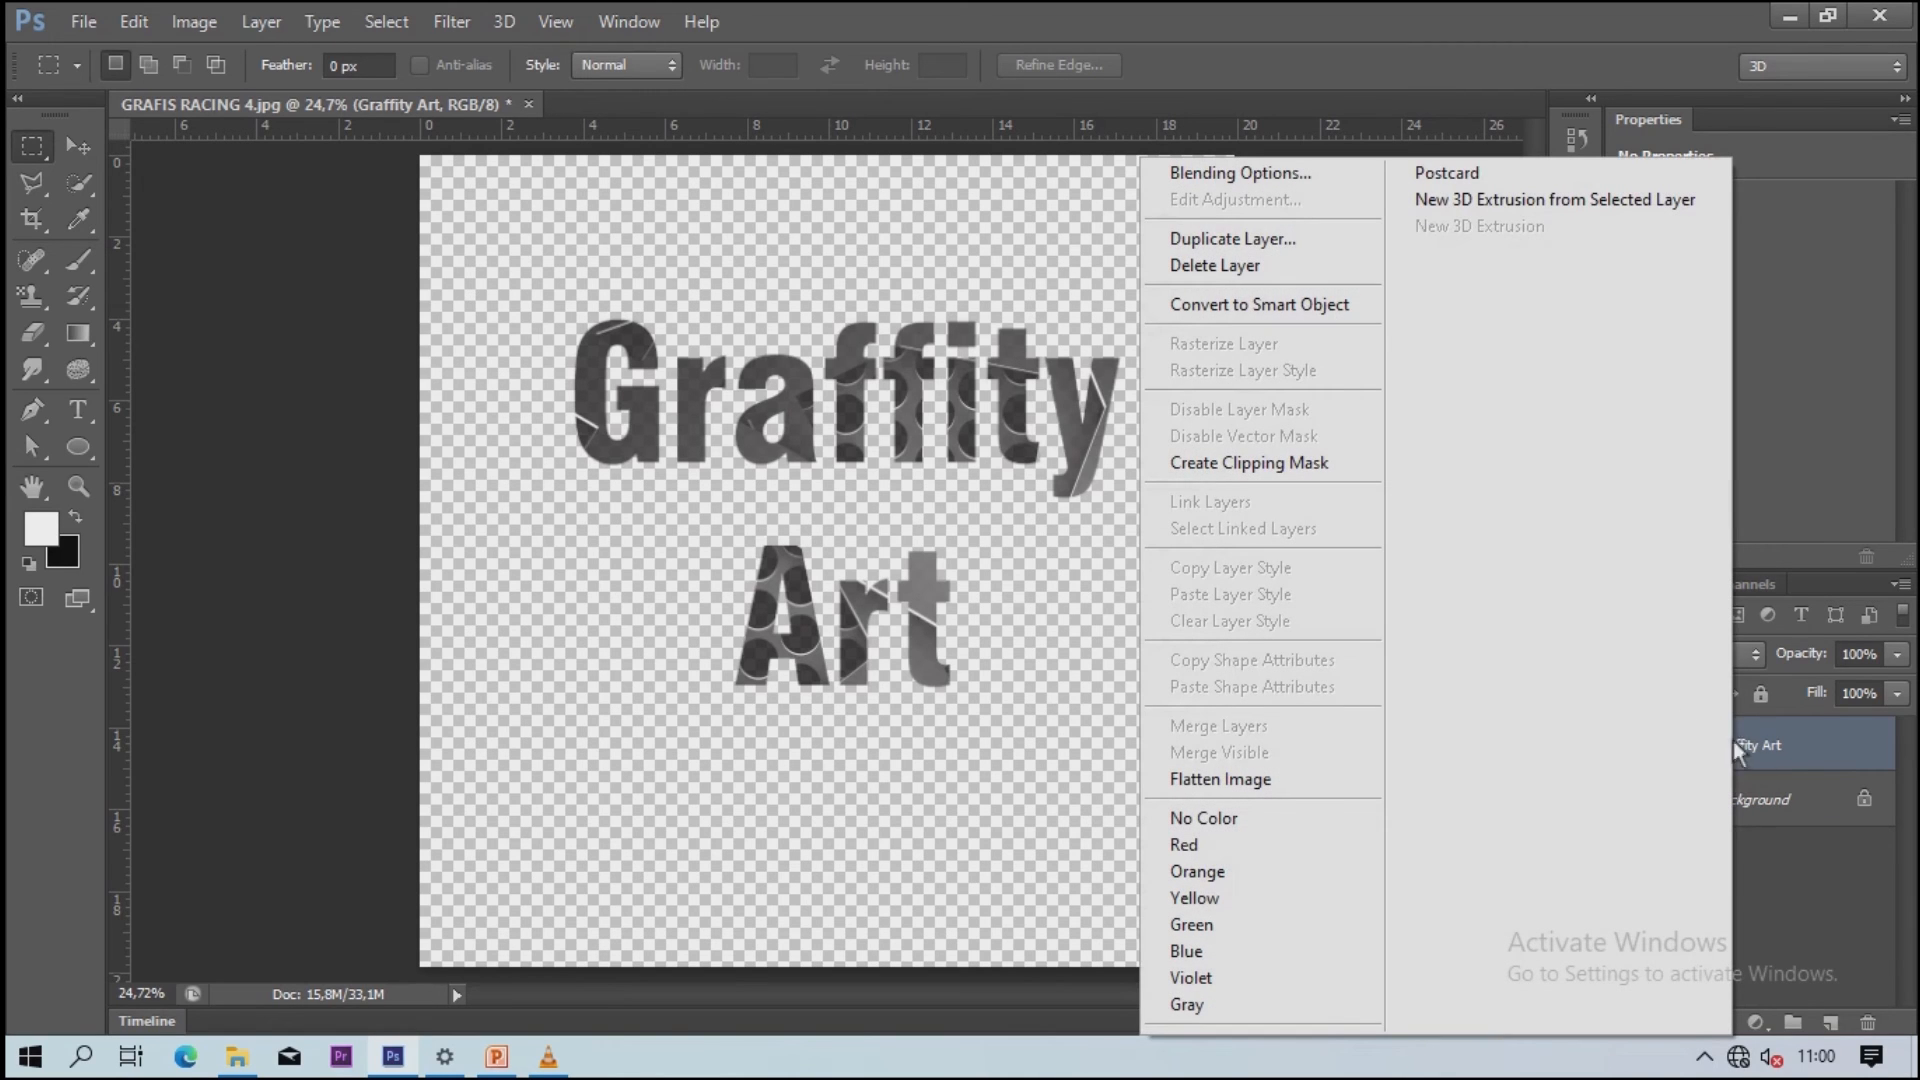
pyautogui.click(1288, 236)
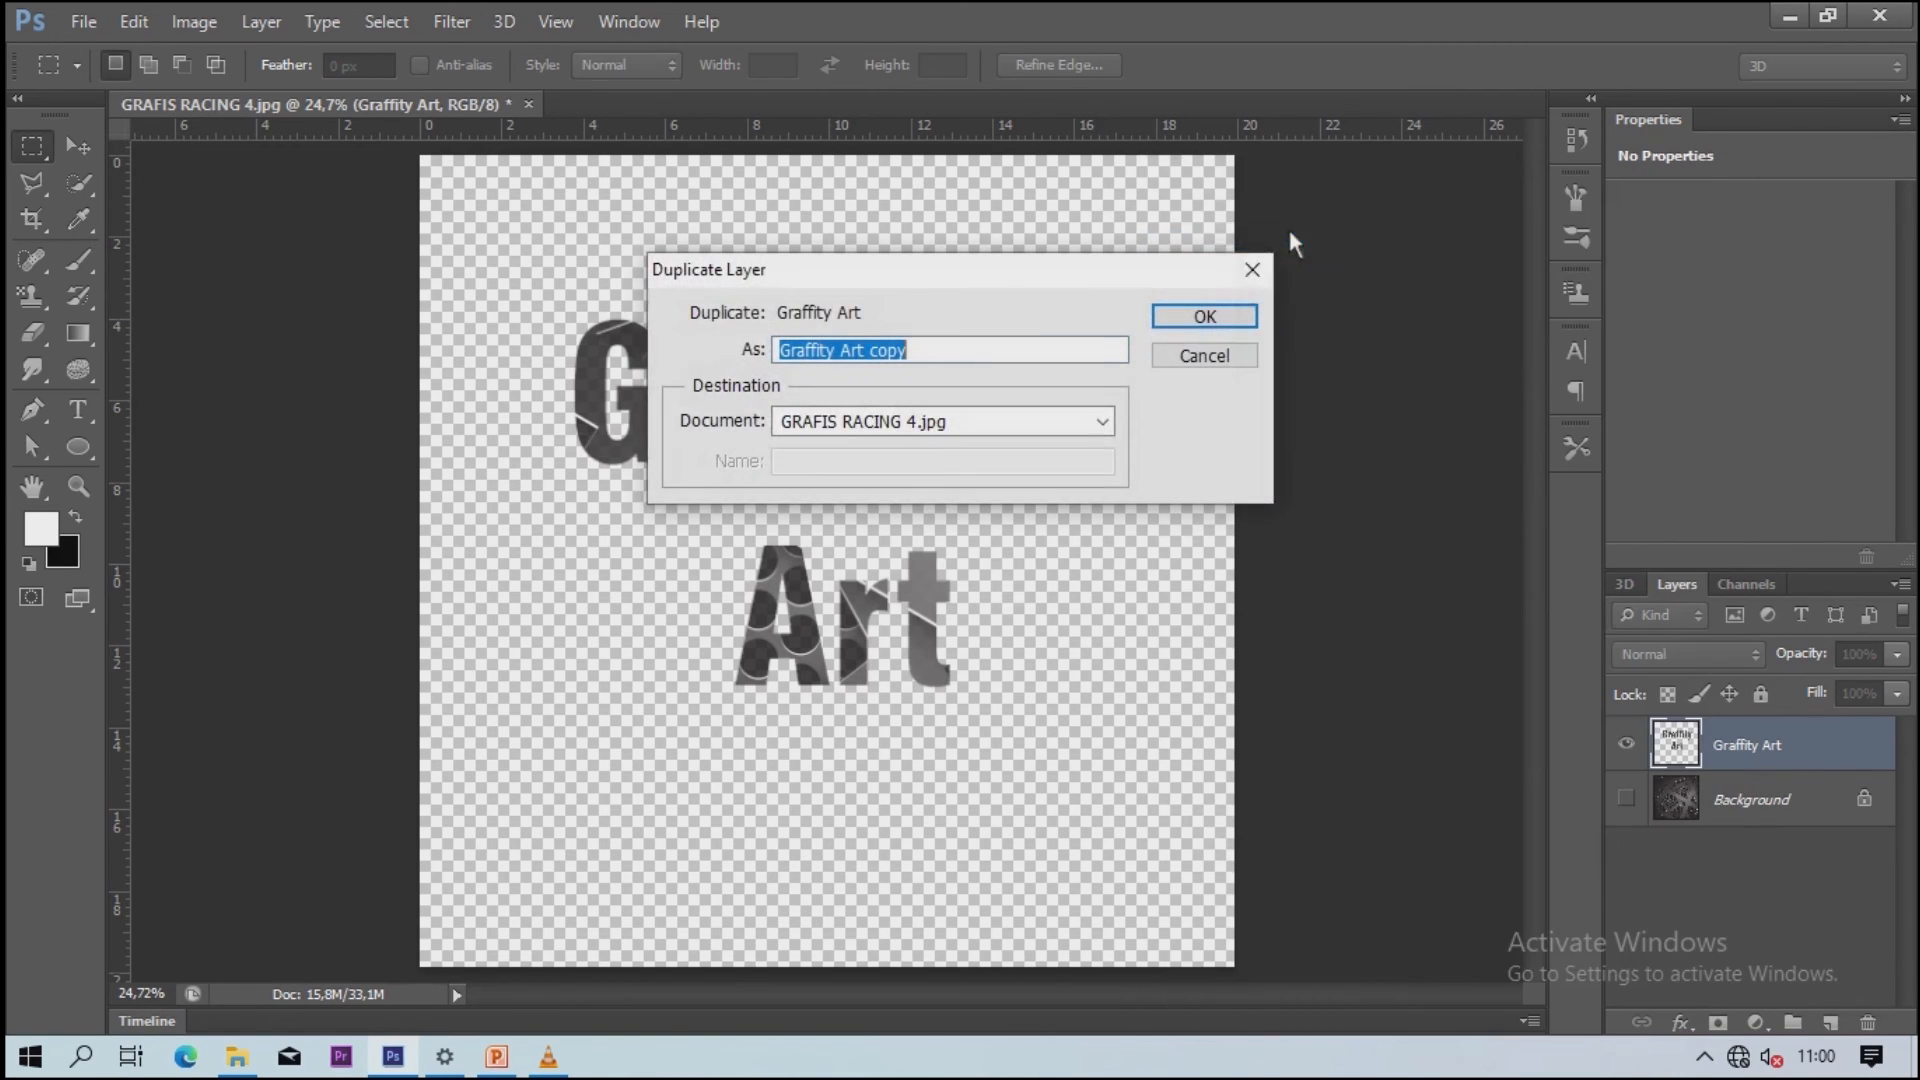
pyautogui.click(1230, 318)
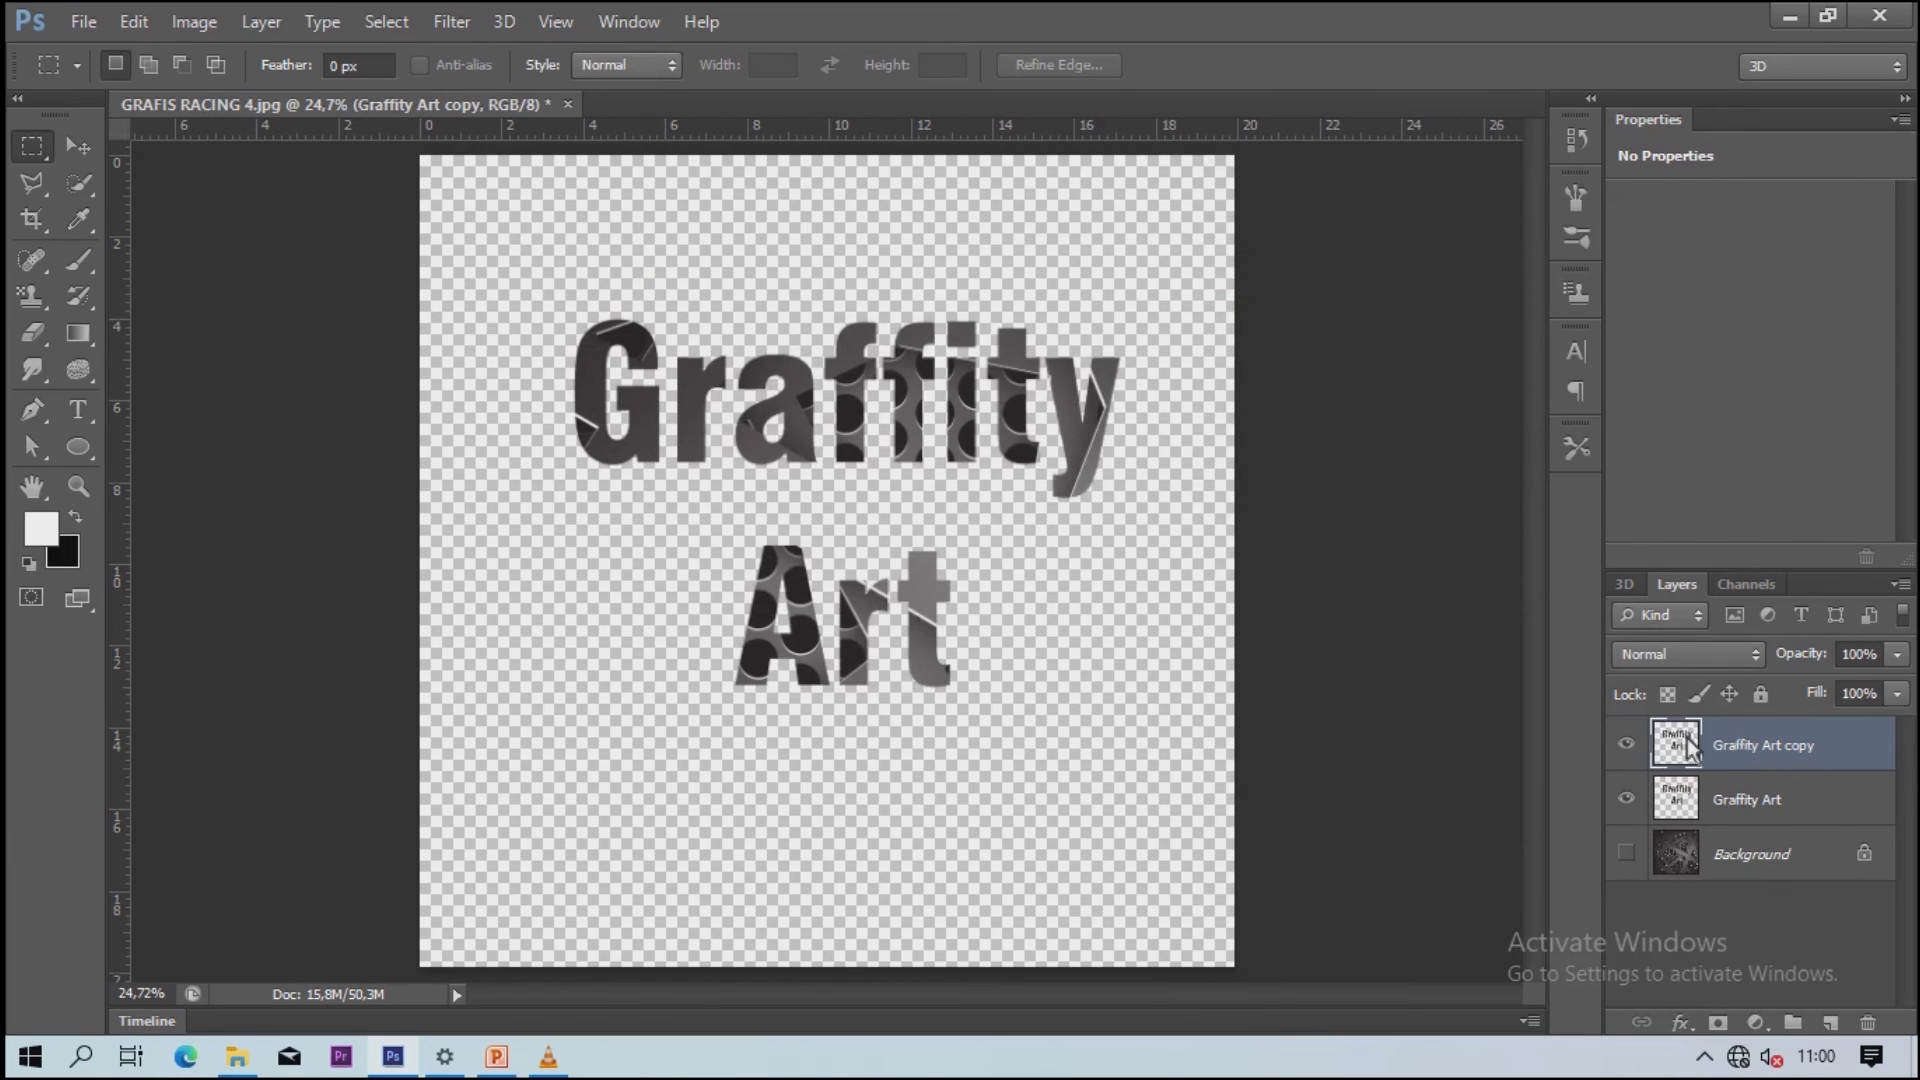
pyautogui.rightClick(1743, 745)
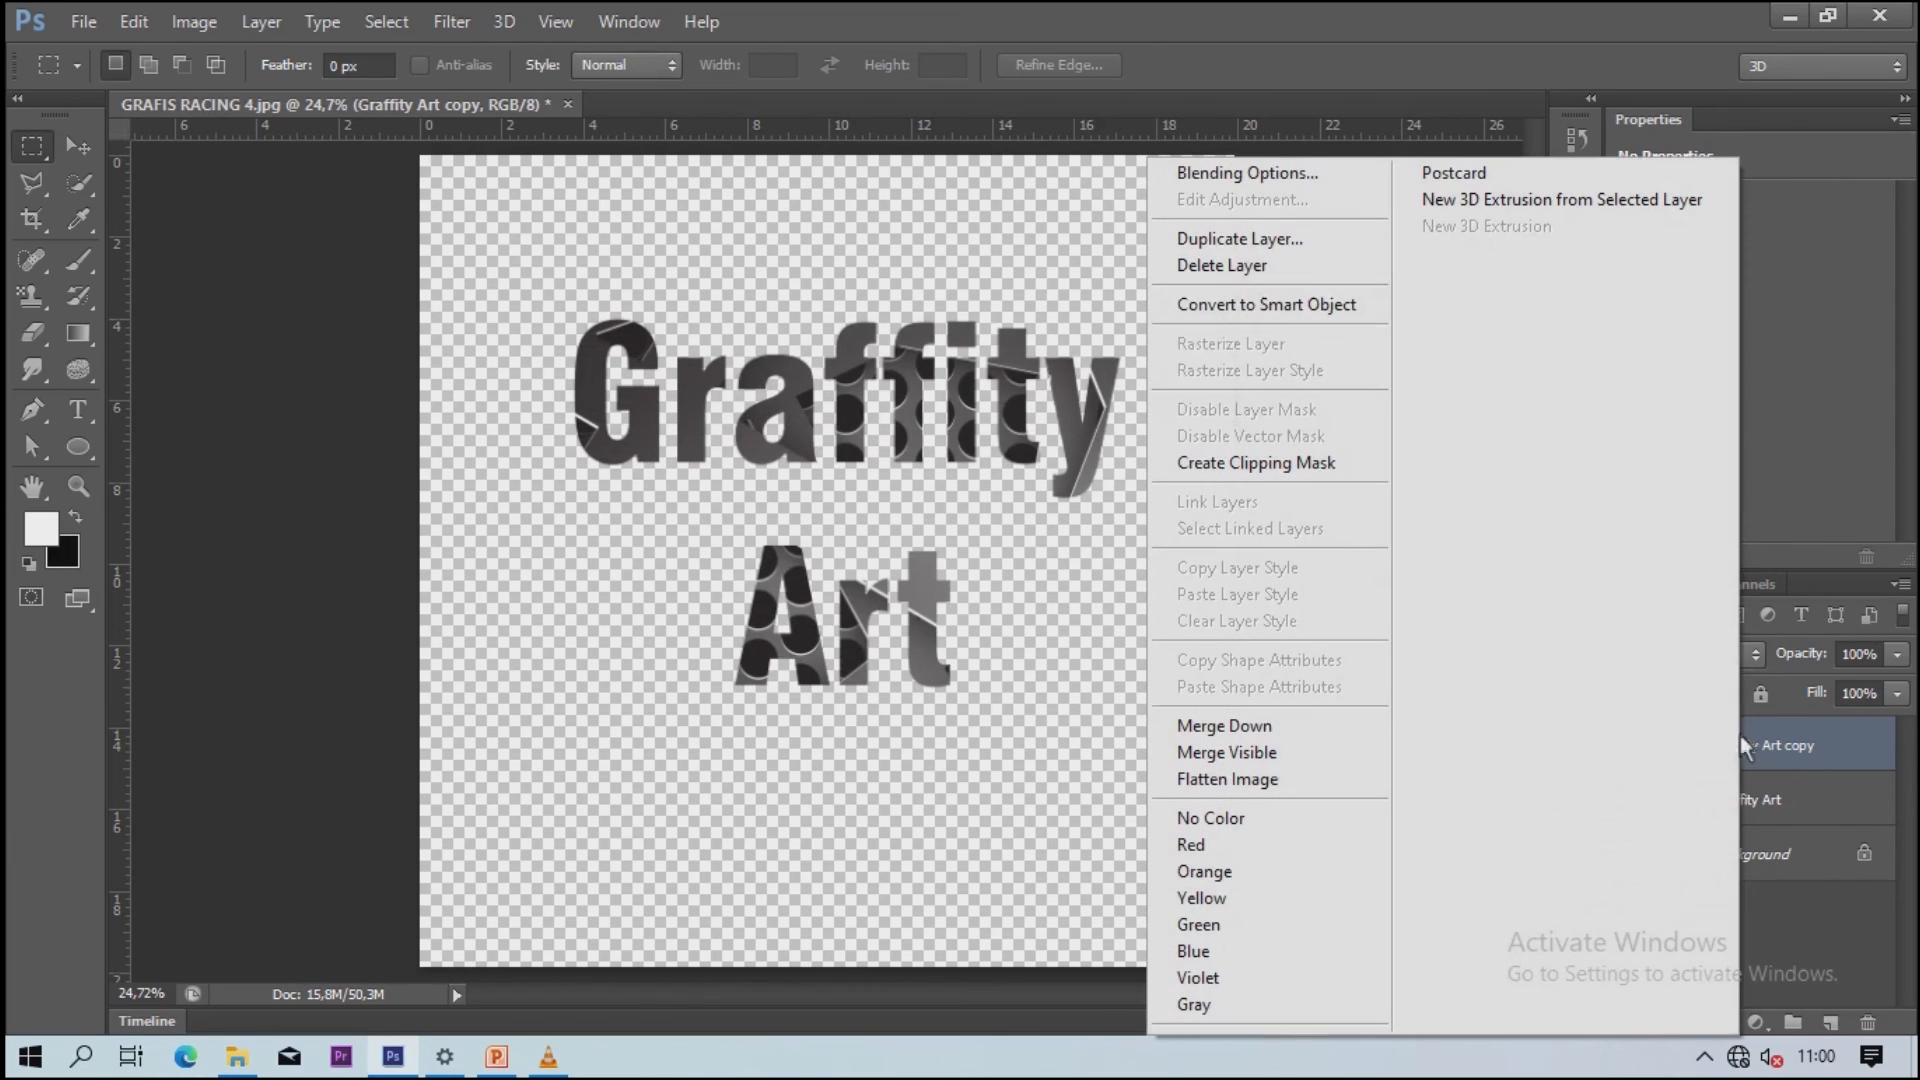
pyautogui.click(1232, 240)
pyautogui.click(1214, 315)
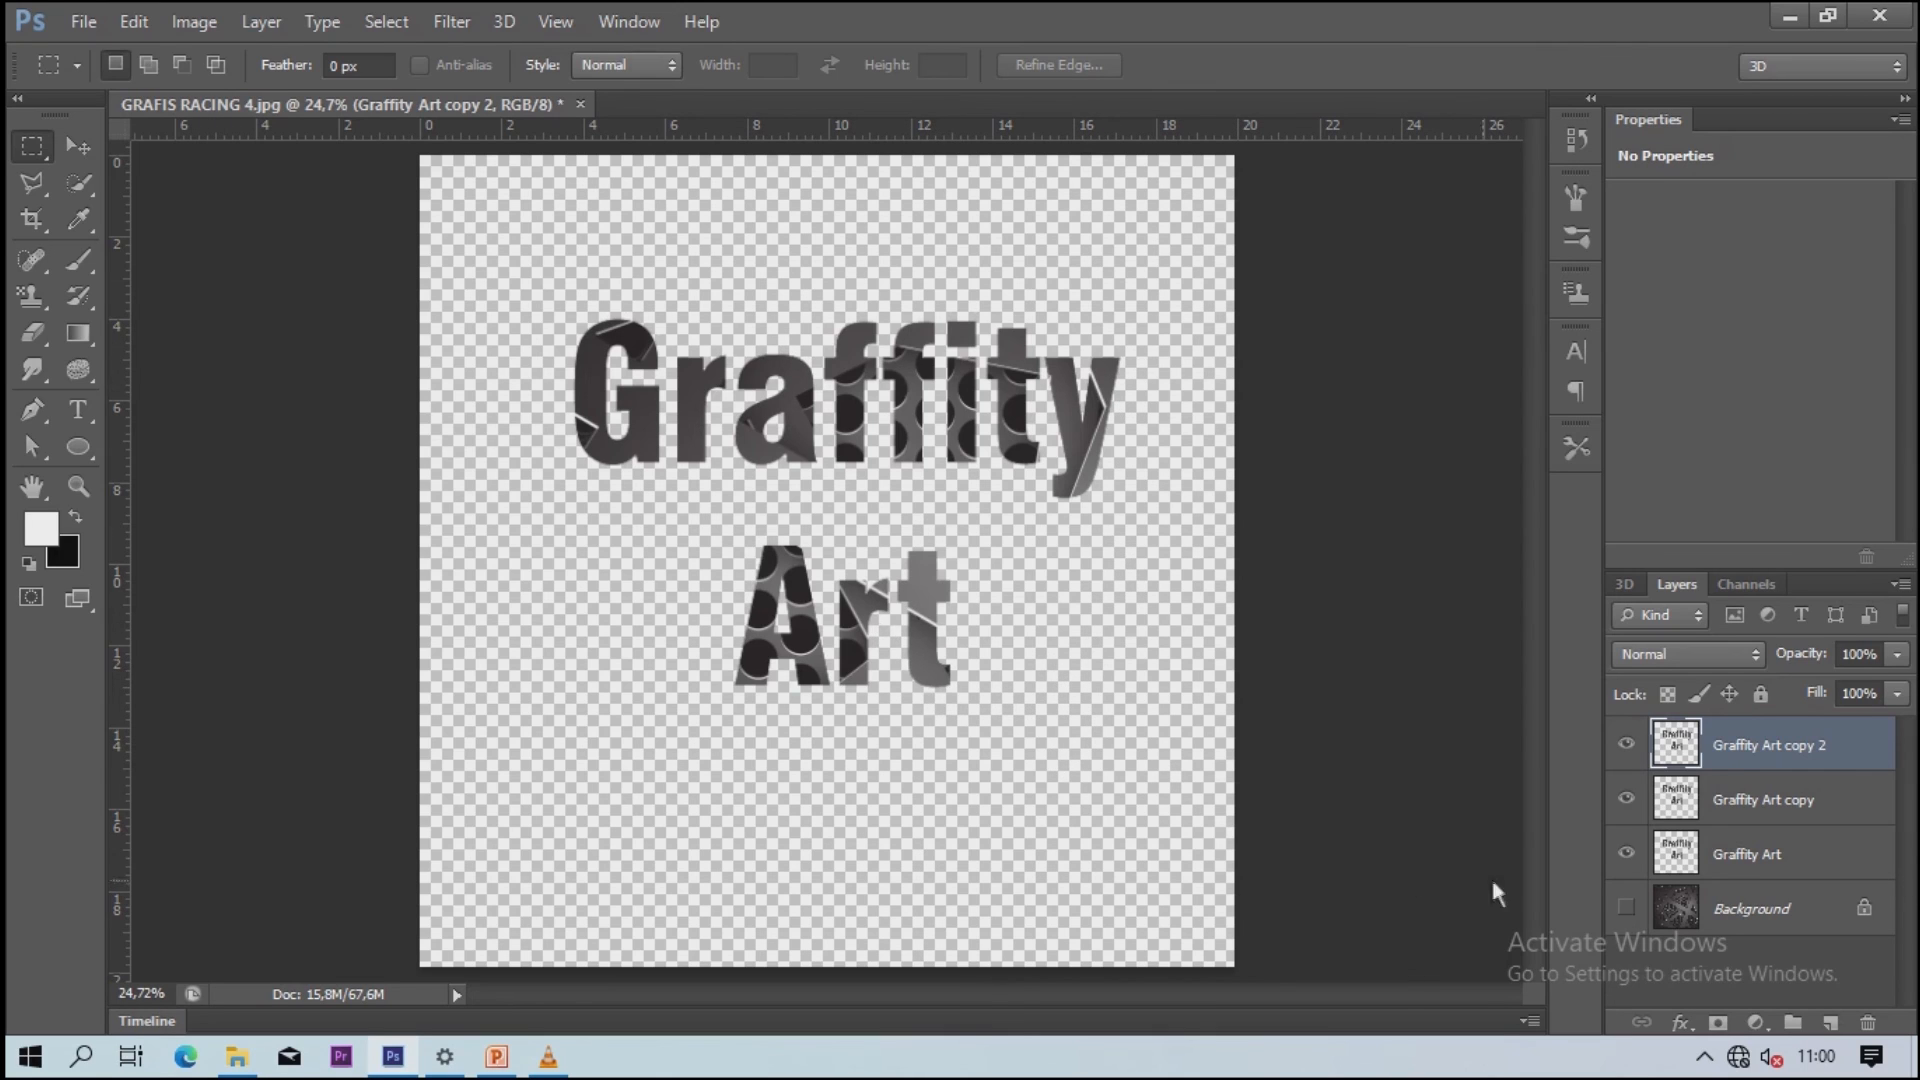
pyautogui.click(1627, 908)
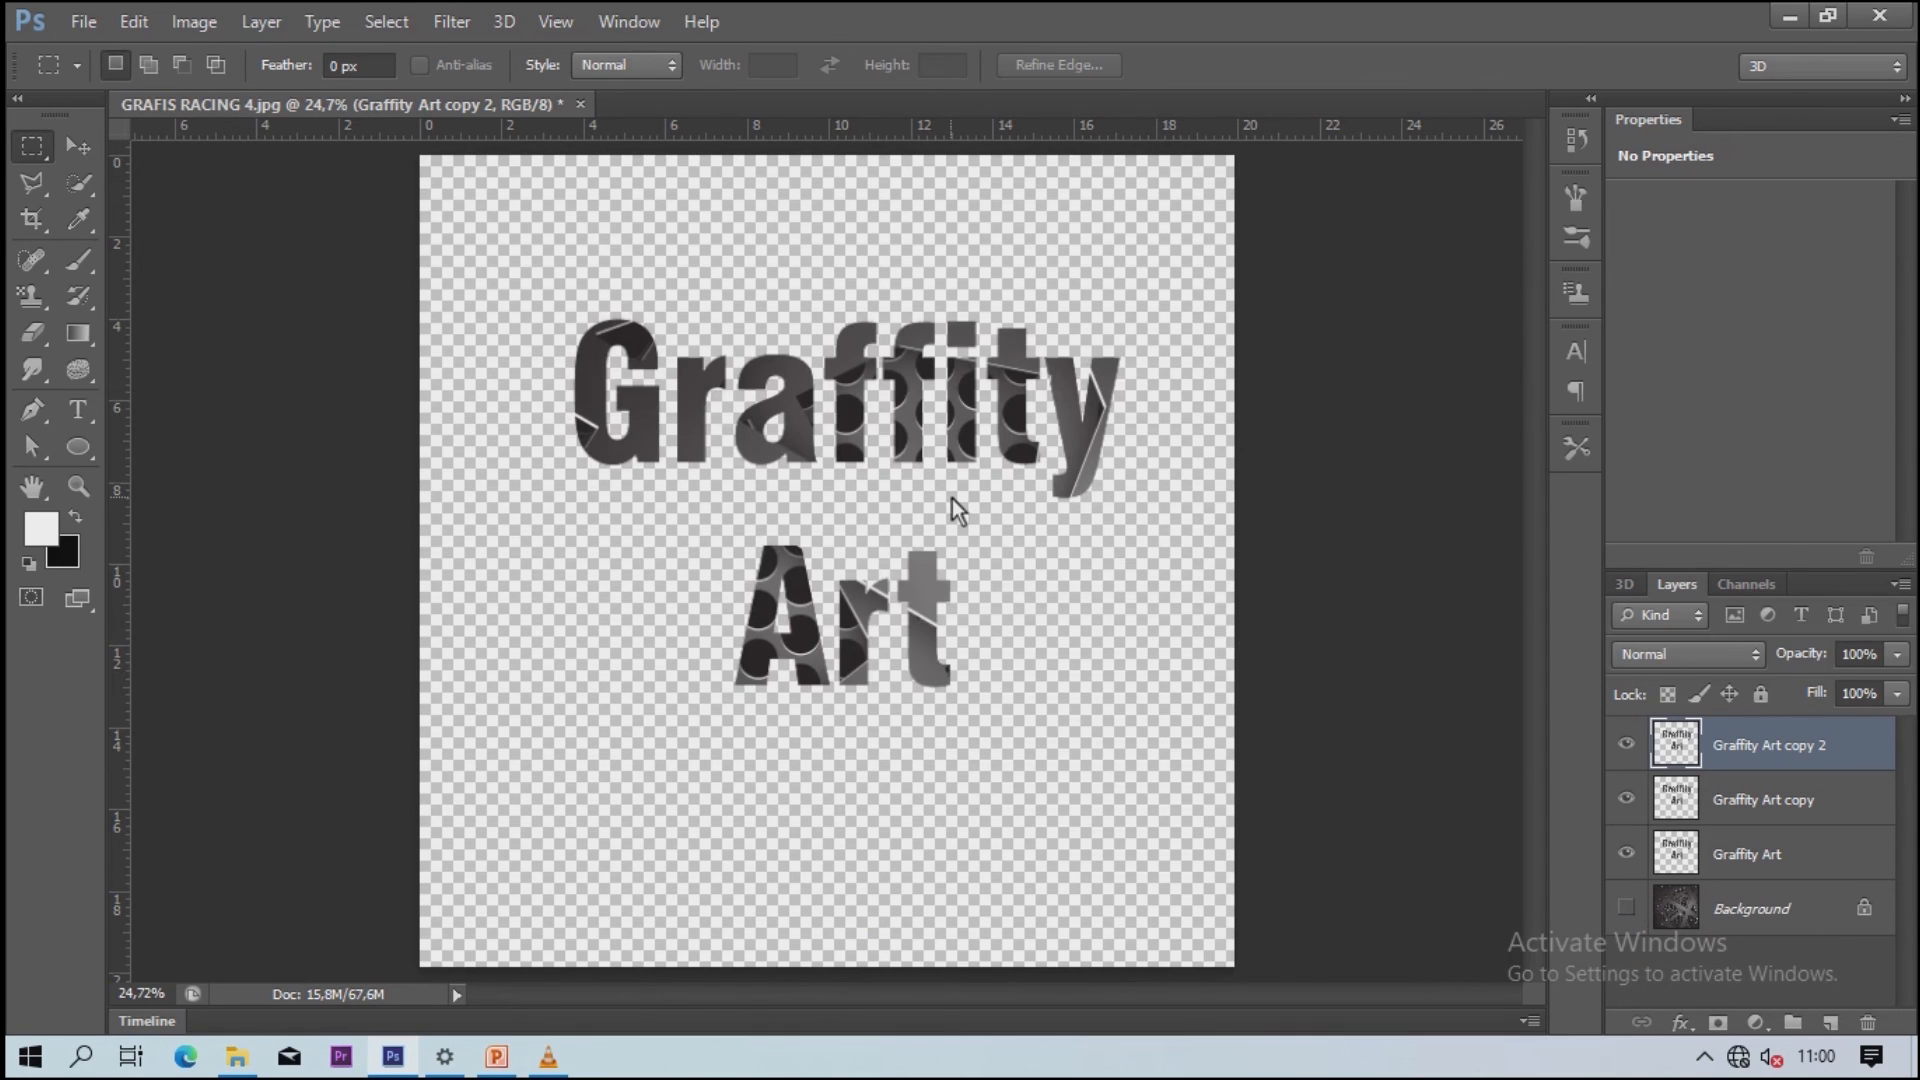